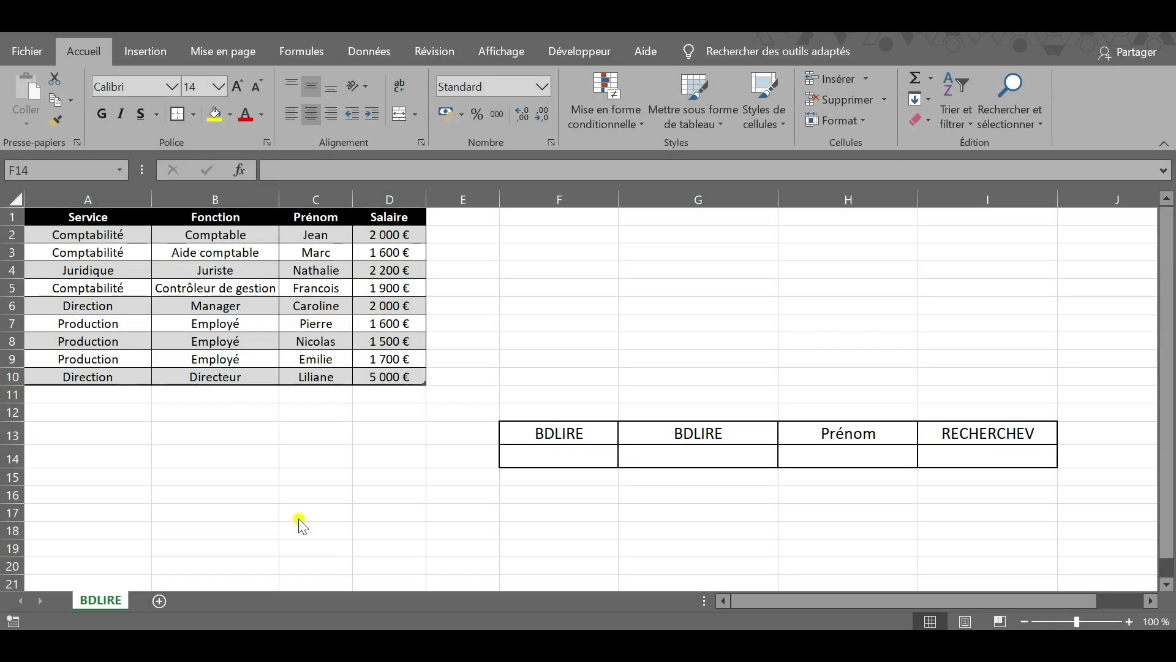
- Check the choices offered by the drop-down list in the Prénom cell H14
{"action": "left_click", "coordinate": [323, 347]}
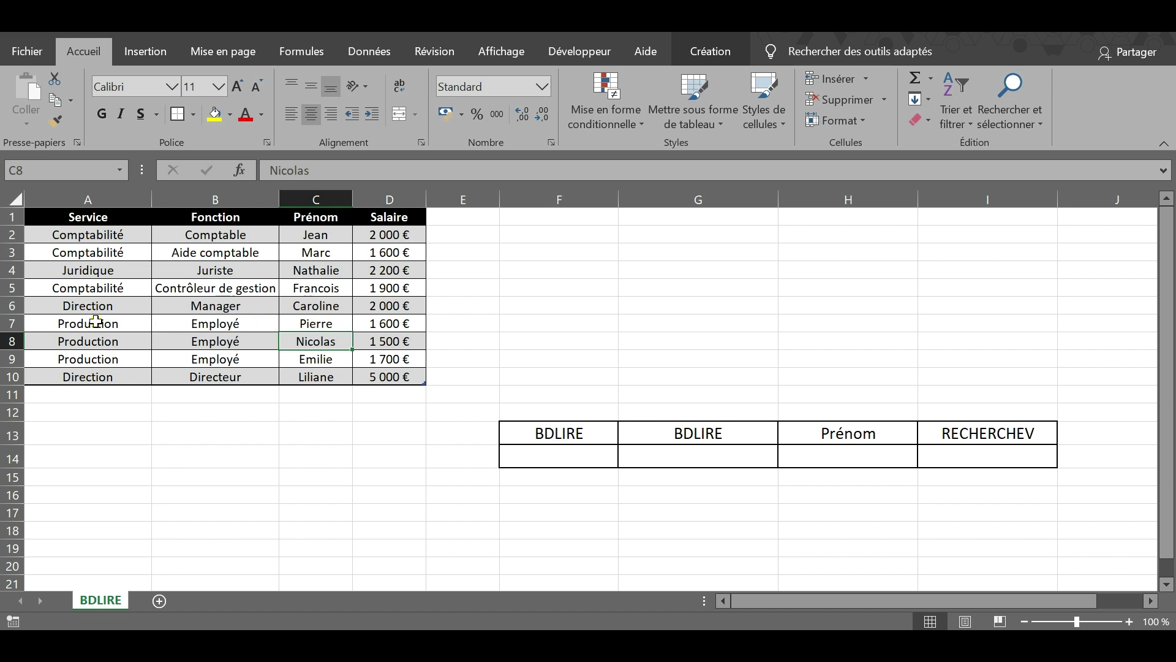
{"action": "left_click", "coordinate": [865, 461]}
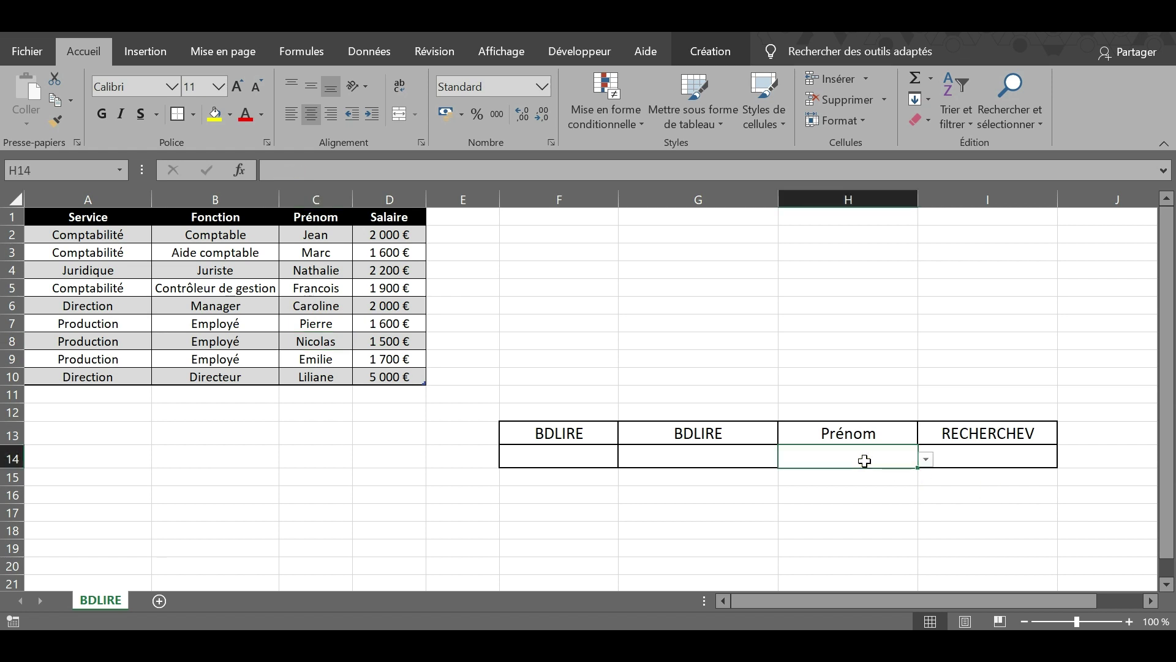
{"action": "left_click", "coordinate": [925, 461]}
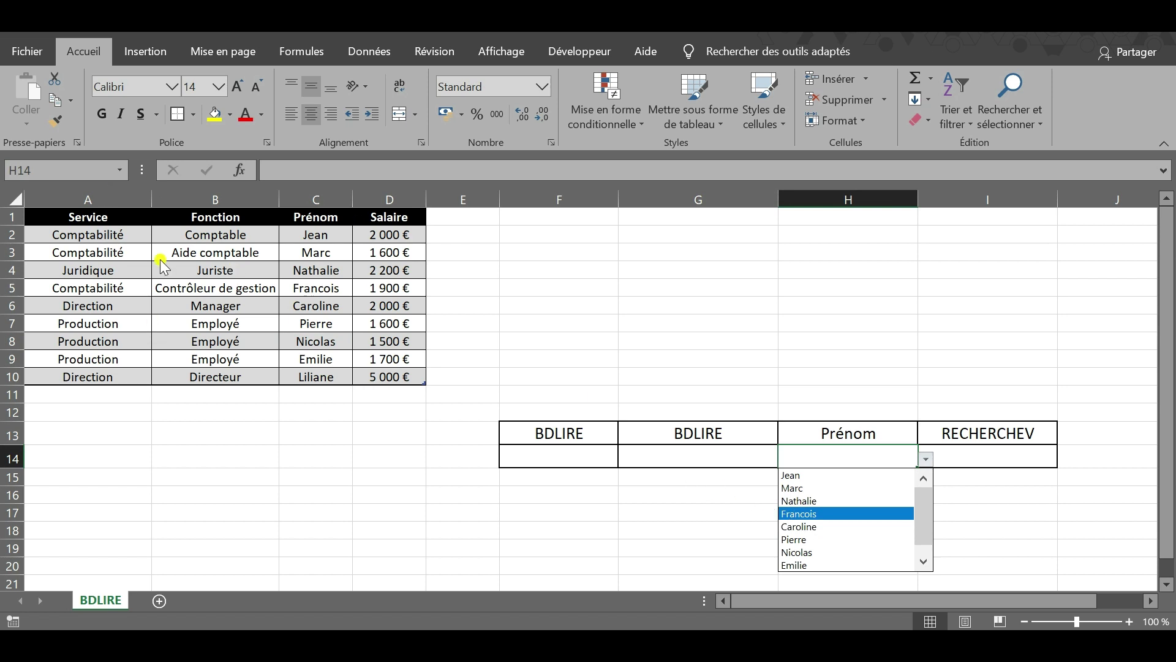
{"action": "left_click", "coordinate": [987, 467]}
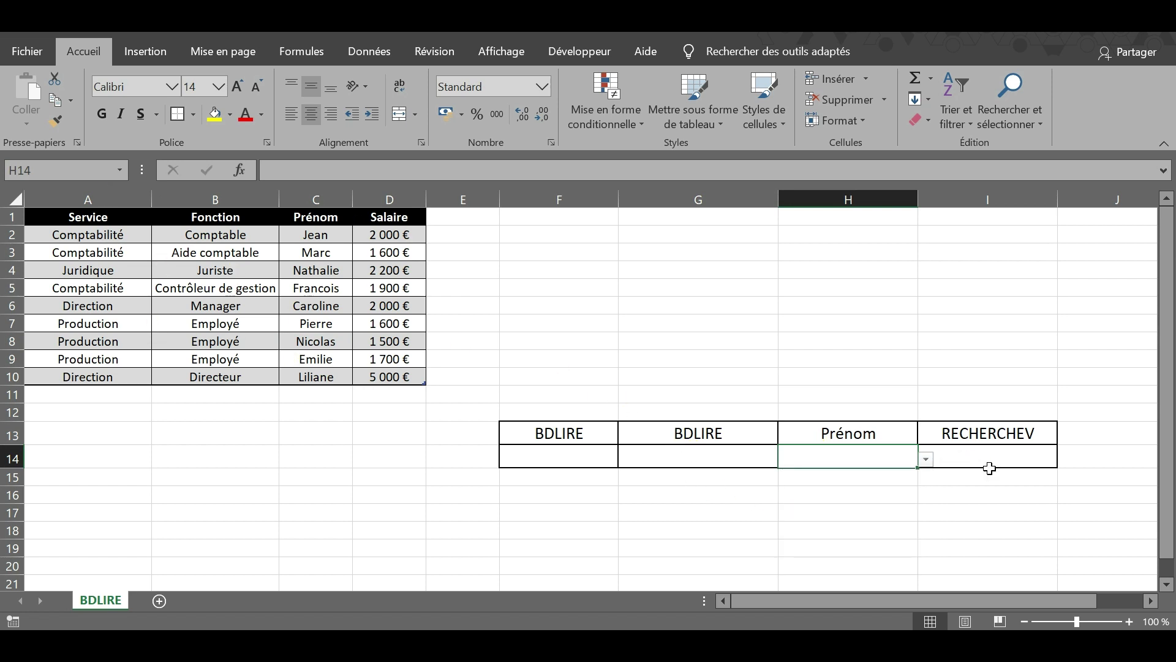
- Start a RECHERCHEV formula in I14 with H14 as the lookup value
{"action": "left_click", "coordinate": [976, 456]}
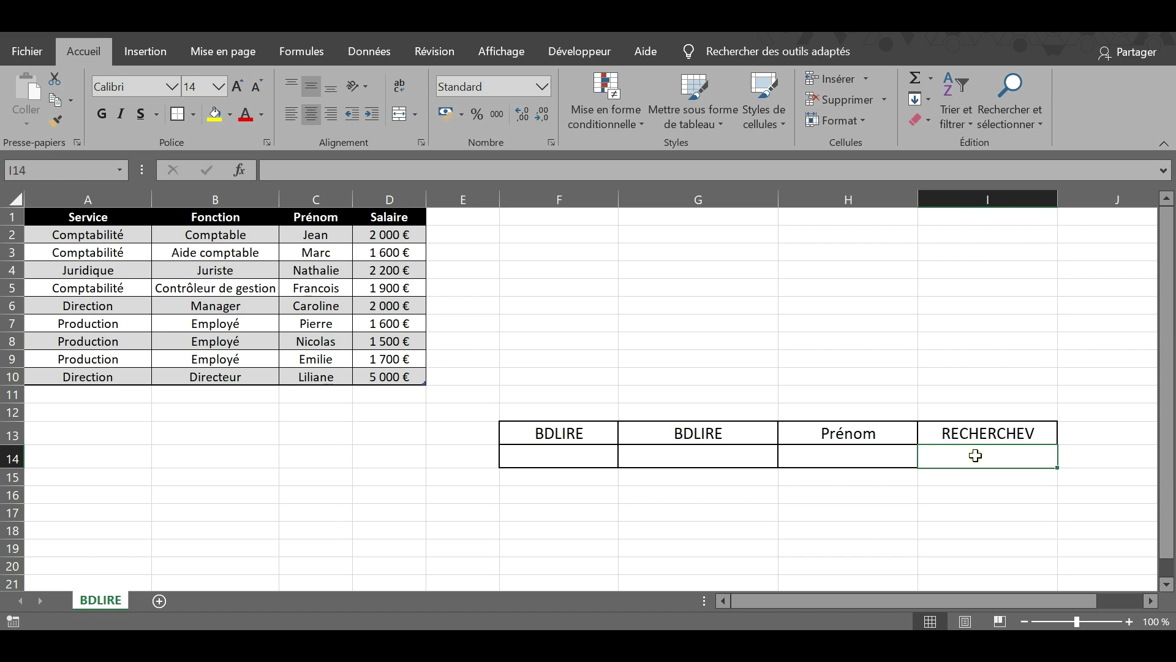
{"action": "type", "text": "=rech"}
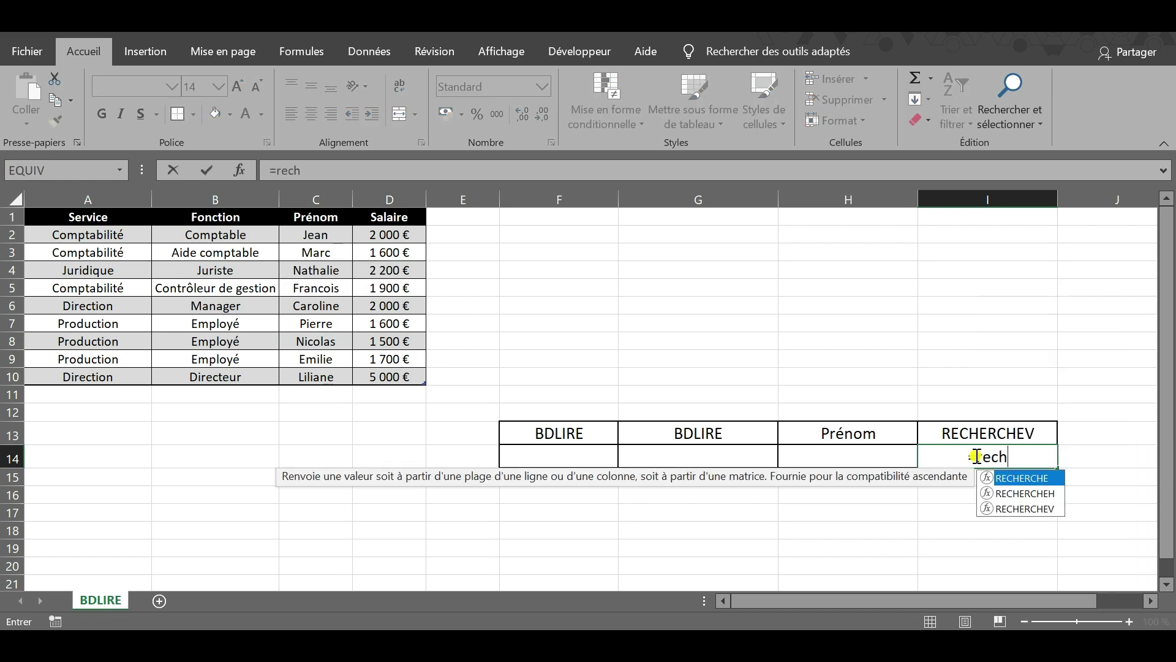
{"action": "double_click", "coordinate": [1025, 508]}
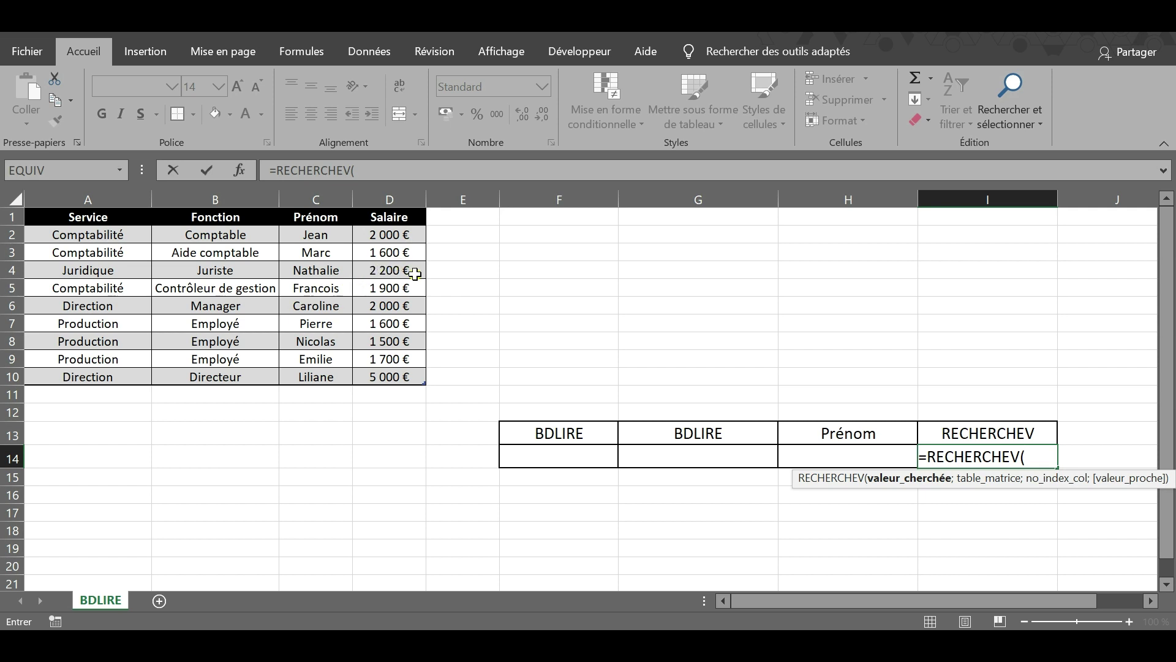
{"action": "left_click", "coordinate": [836, 454]}
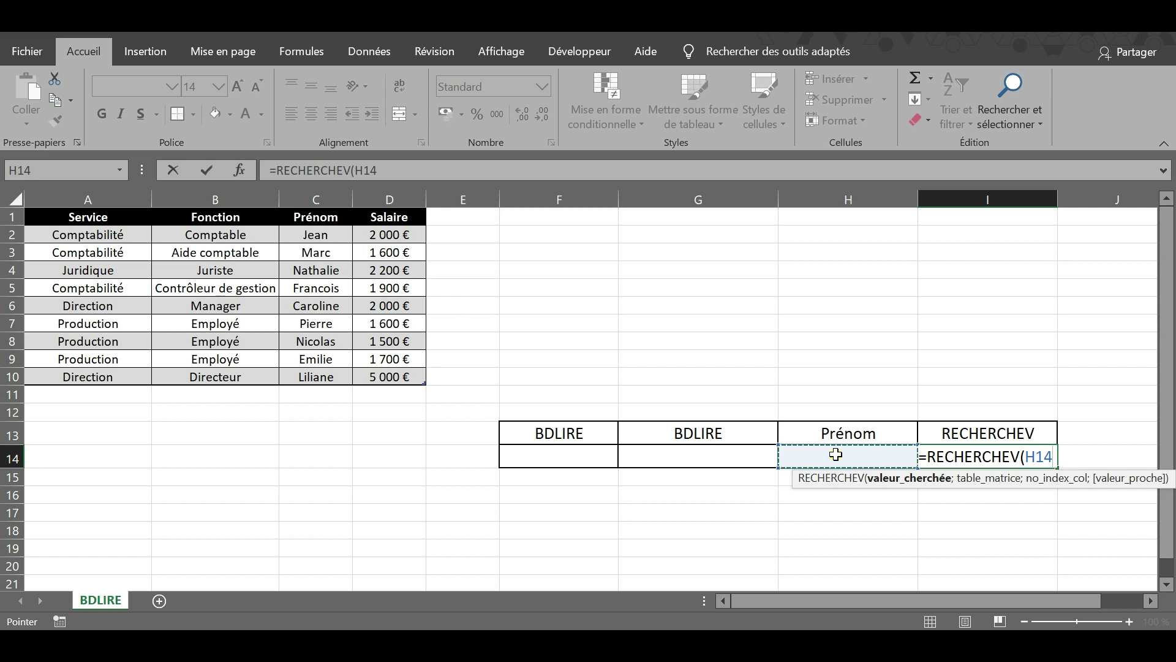
{"action": "type", "text": ";"}
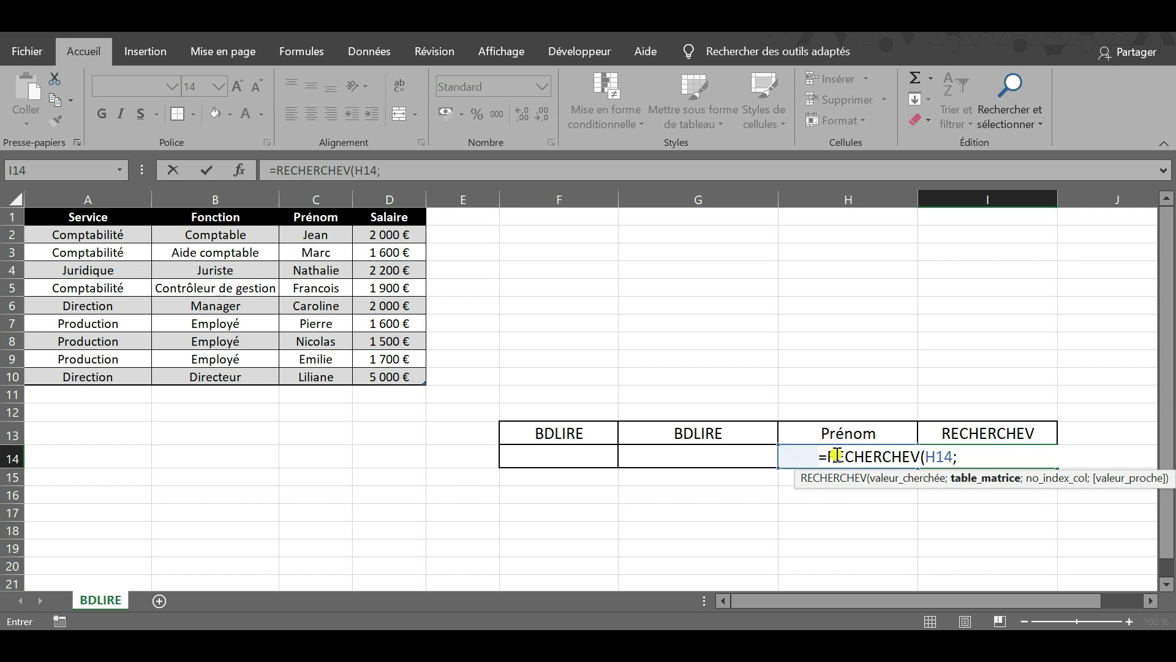
- Complete the RECHERCHEV formula with the Prénom and Salaire columns including headers as the table, column index 2 and 0 for an exact match
{"action": "left_click_drag", "start_coordinate": [313, 217], "coordinate": [398, 381]}
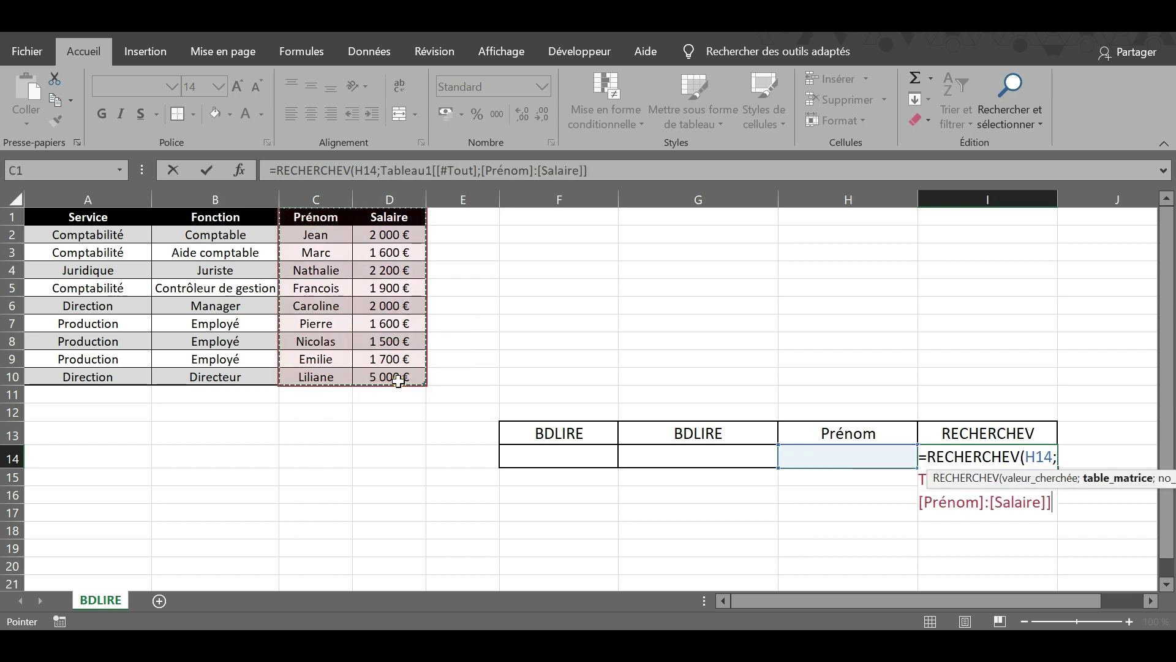
{"action": "type", "text": ";"}
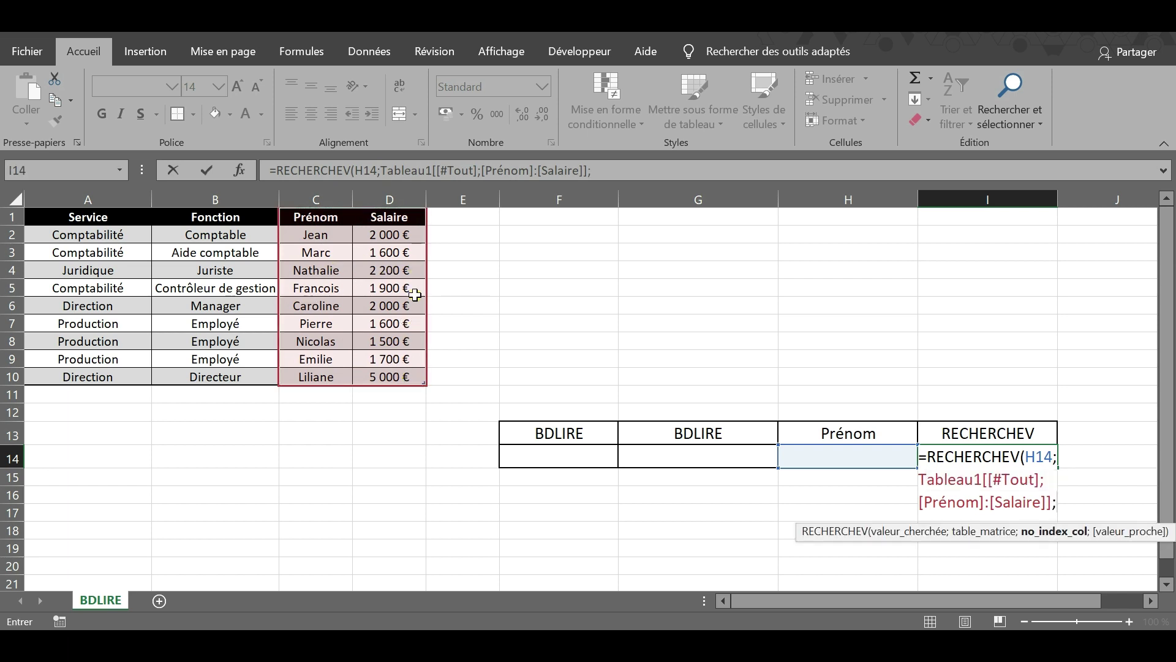
{"action": "type", "text": "2"}
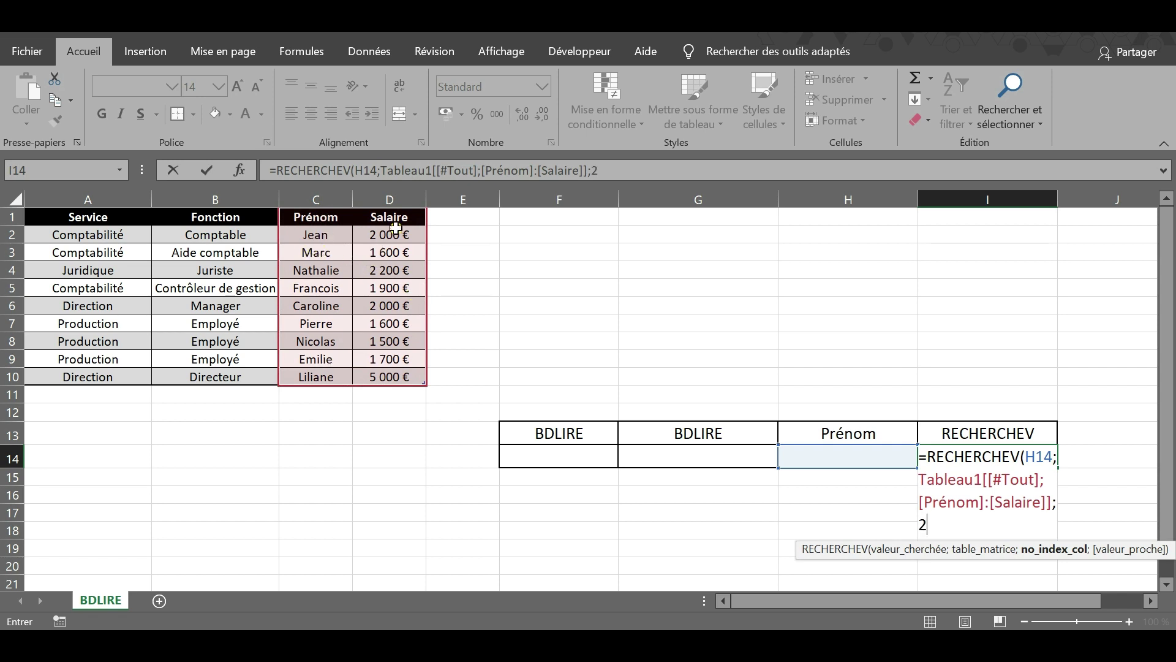
{"action": "type", "text": ";"}
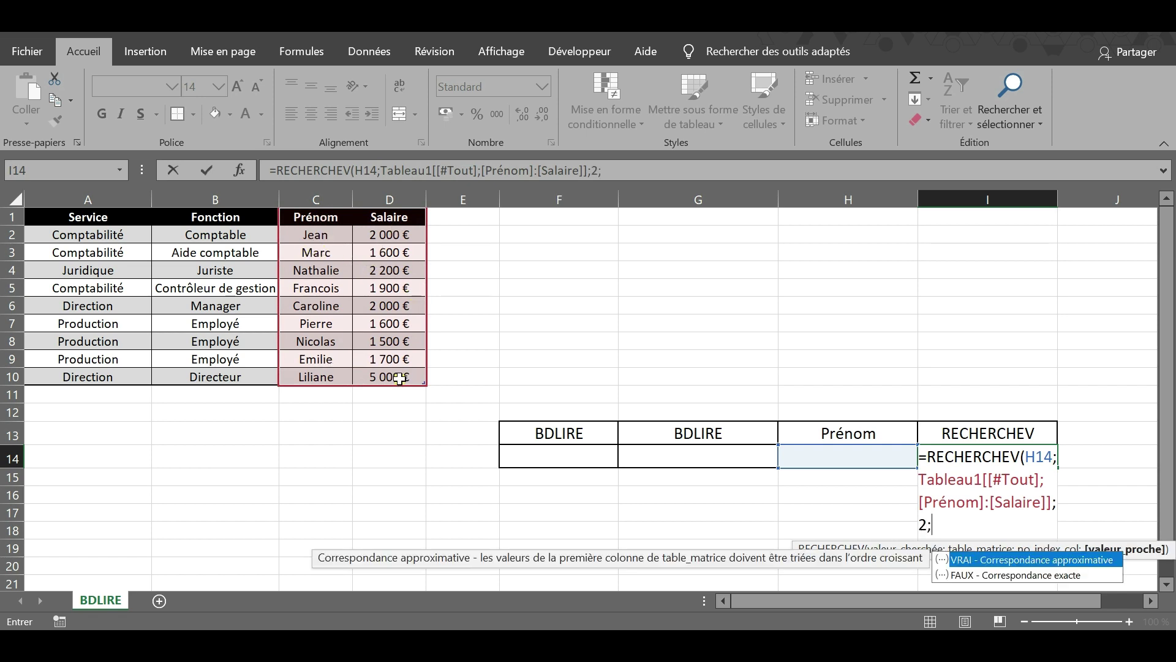
{"action": "type", "text": "0)"}
{"action": "key", "text": "Return"}
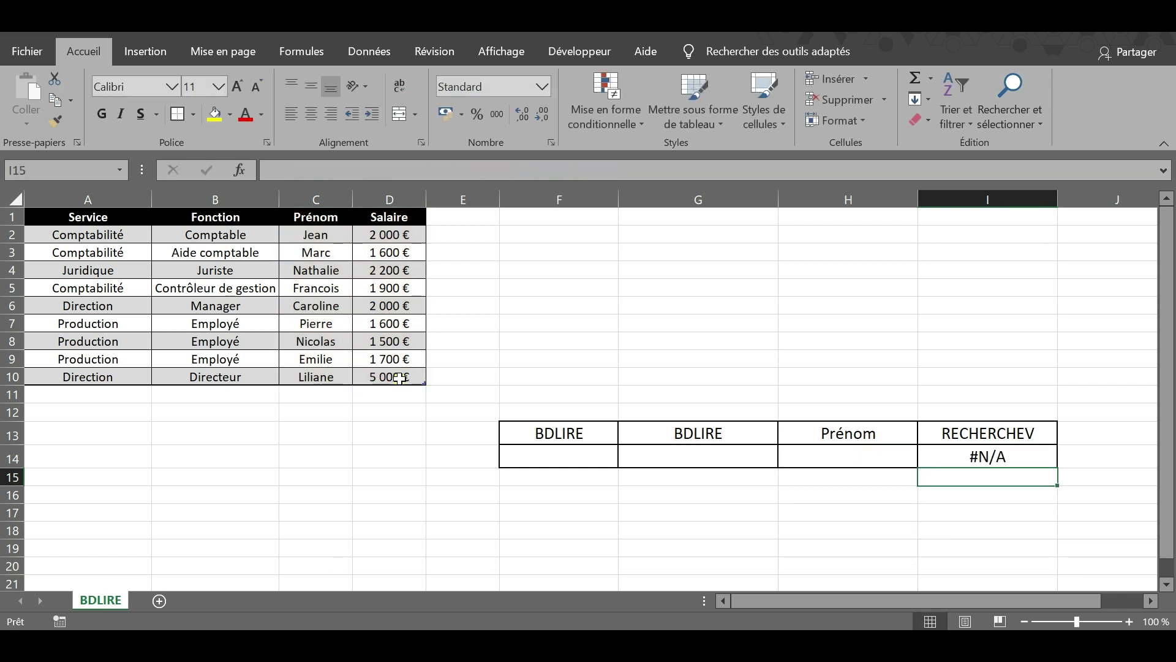
- Test the salary lookup by choosing the first entry of the Prénom list in H14
{"action": "left_click", "coordinate": [863, 456]}
{"action": "left_click", "coordinate": [926, 460]}
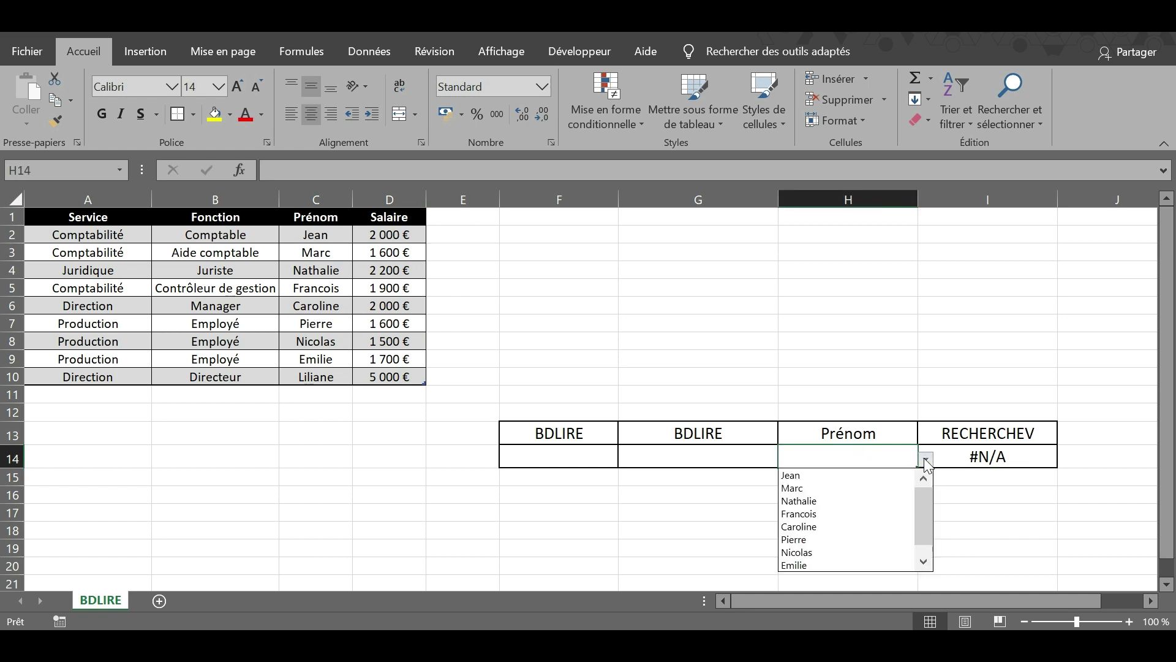
{"action": "left_click", "coordinate": [849, 476]}
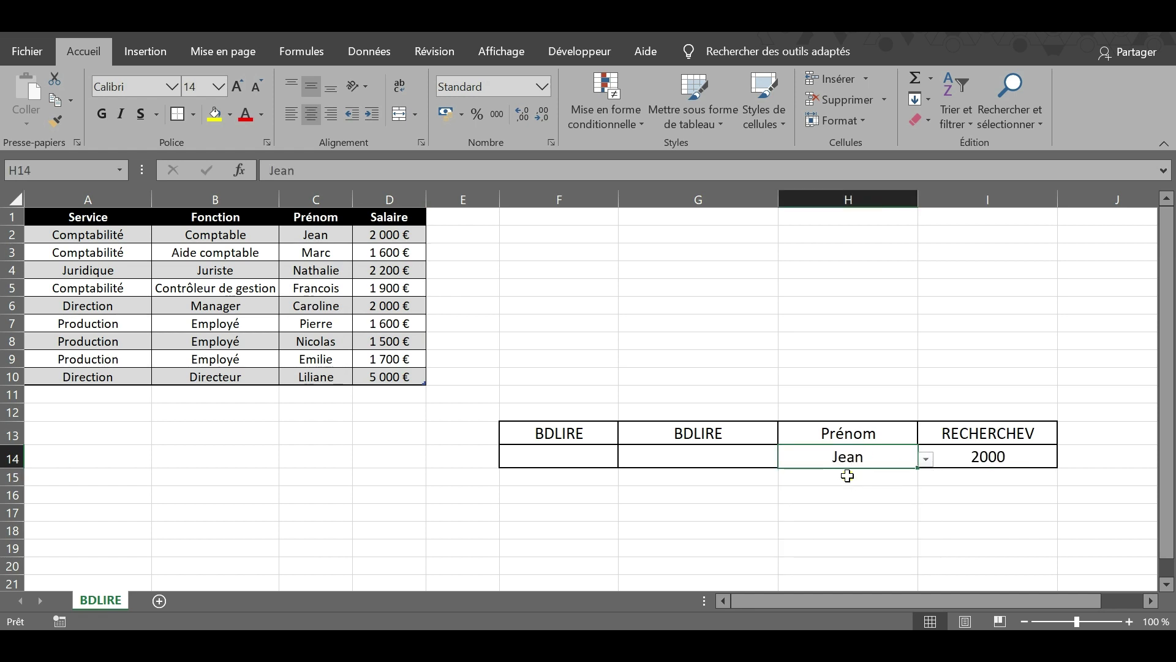
- Format the RECHERCHEV result in I14 as Monétaire without decimals
{"action": "left_click", "coordinate": [974, 453]}
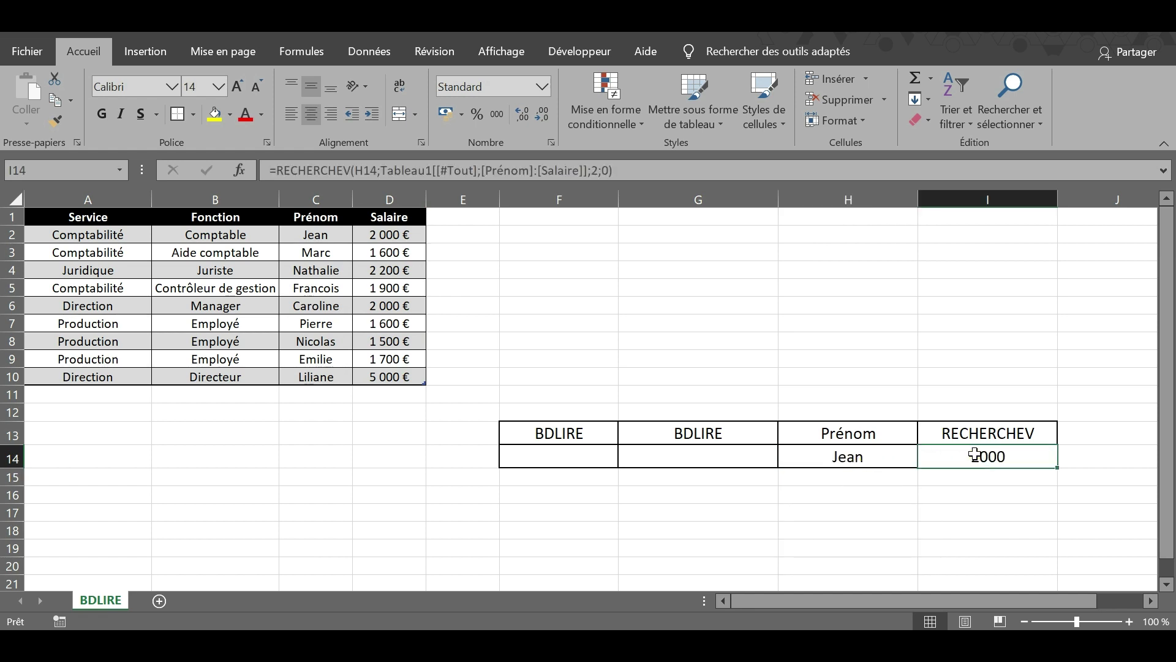
{"action": "left_click", "coordinate": [541, 86]}
{"action": "left_click", "coordinate": [509, 188]}
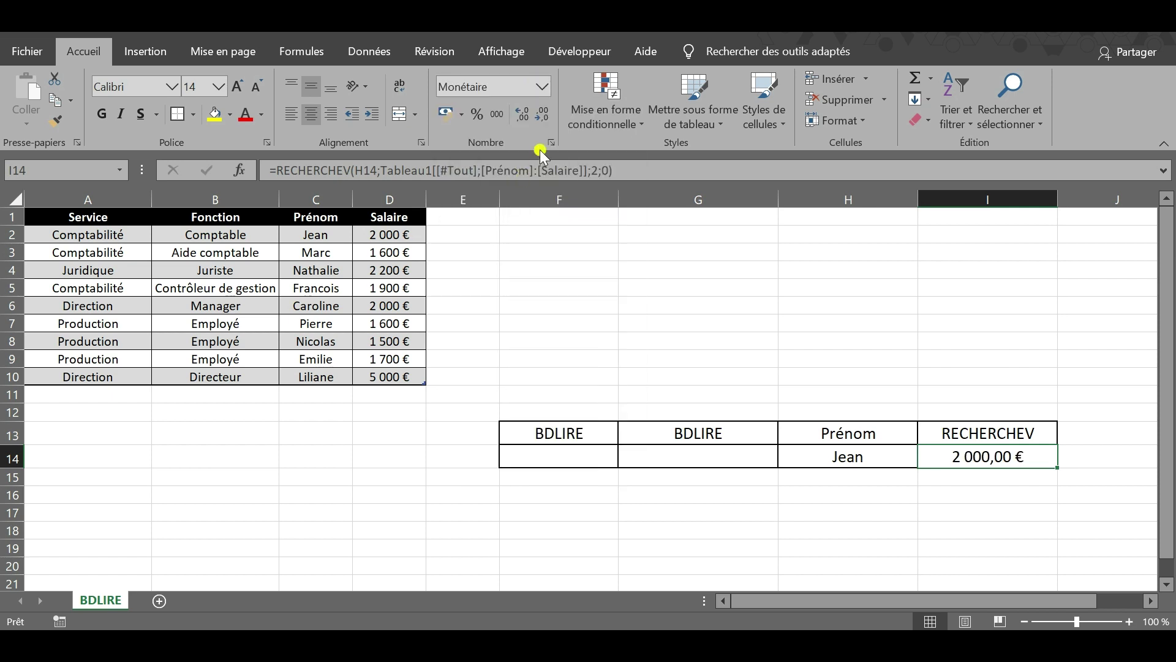
{"action": "left_click", "coordinate": [542, 122]}
{"action": "left_click", "coordinate": [542, 121]}
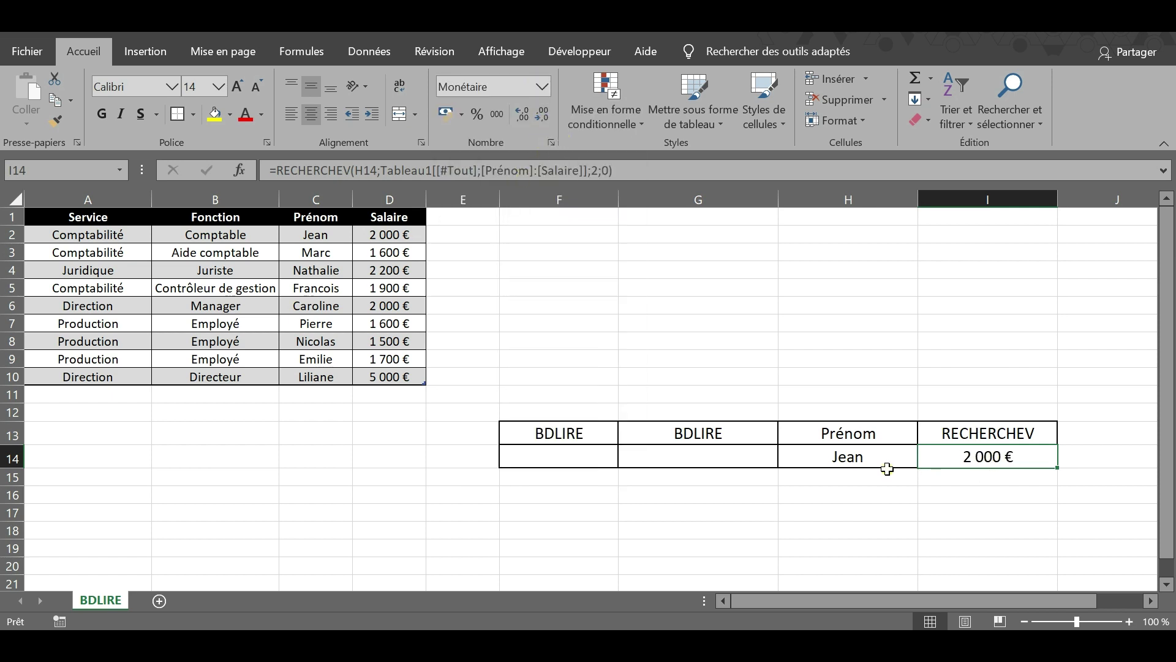
- Test the salary lookup with the fourth entry of the Prénom list in H14, and clear the cell
{"action": "left_click", "coordinate": [876, 444]}
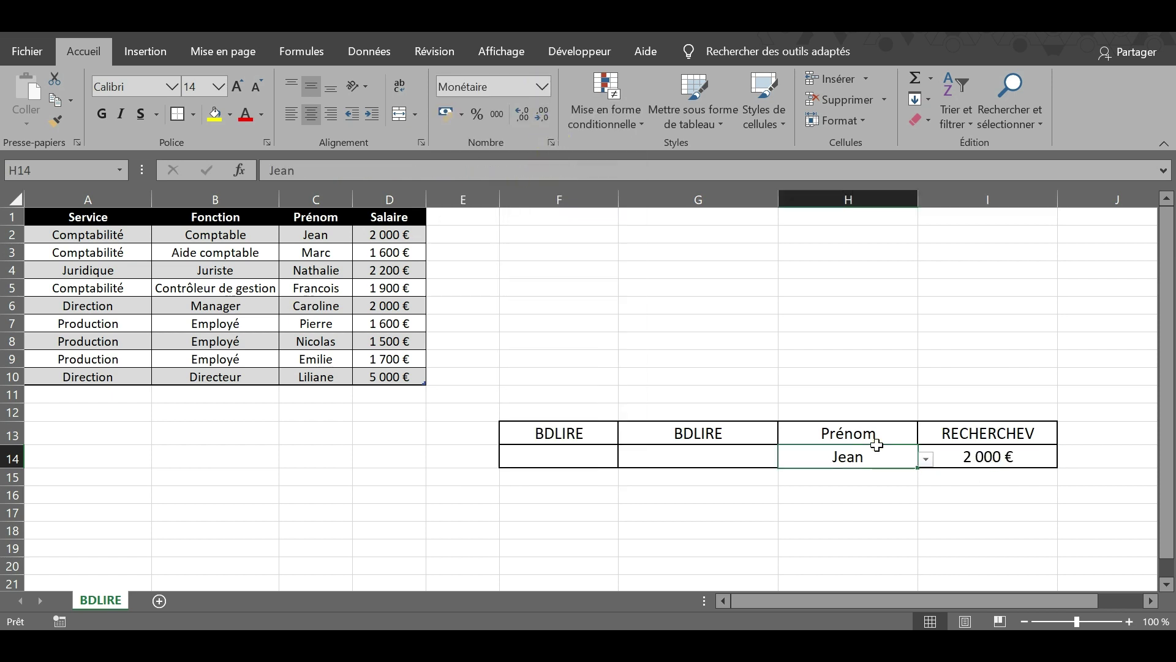
{"action": "left_click", "coordinate": [926, 460]}
{"action": "left_click", "coordinate": [831, 513]}
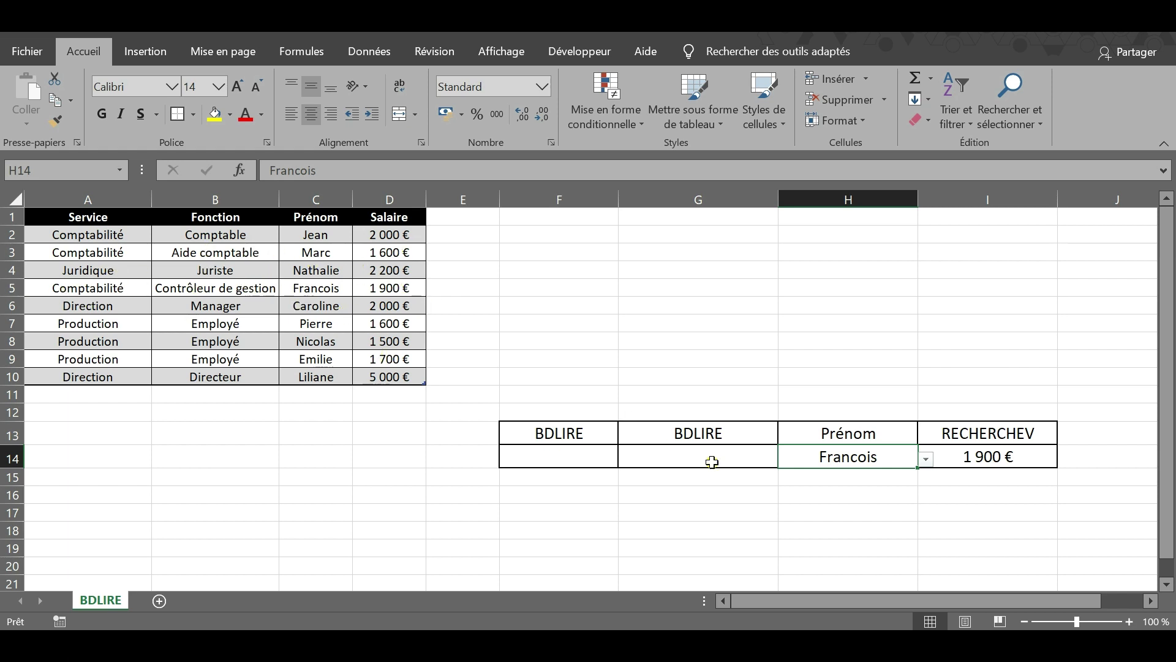
{"action": "key", "text": "Delete"}
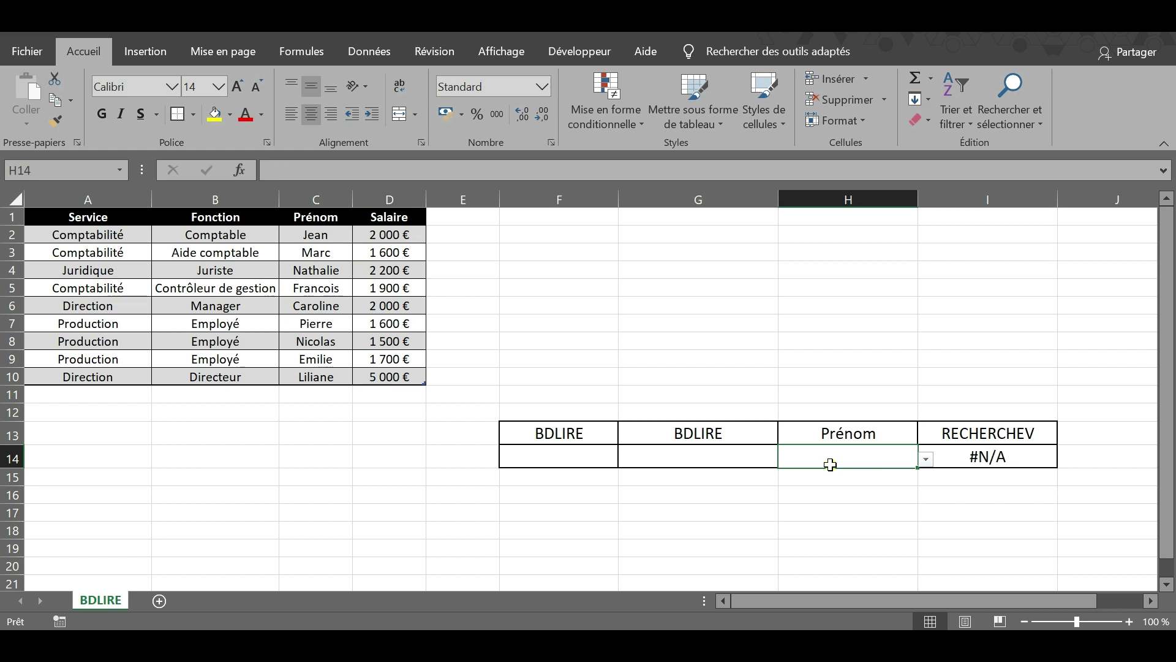
- Start a BDLIRE function in G14 and set its Base_de_données argument to the whole table with headers, Tableau1[#Tout]
{"action": "left_click", "coordinate": [747, 457]}
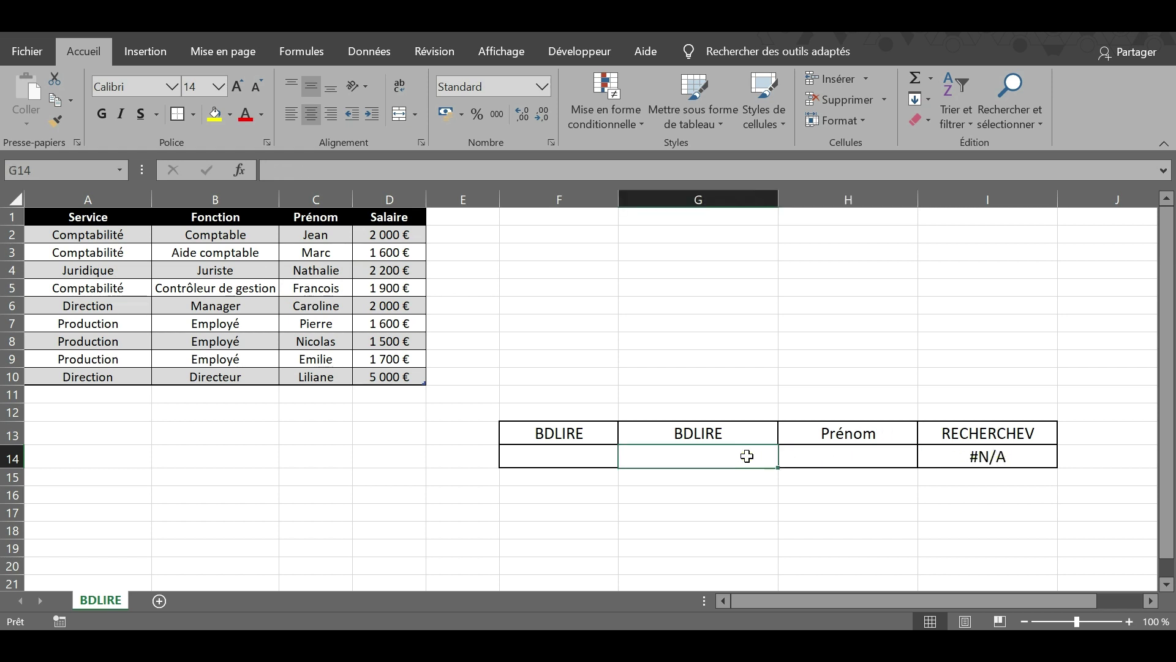
{"action": "type", "text": "="}
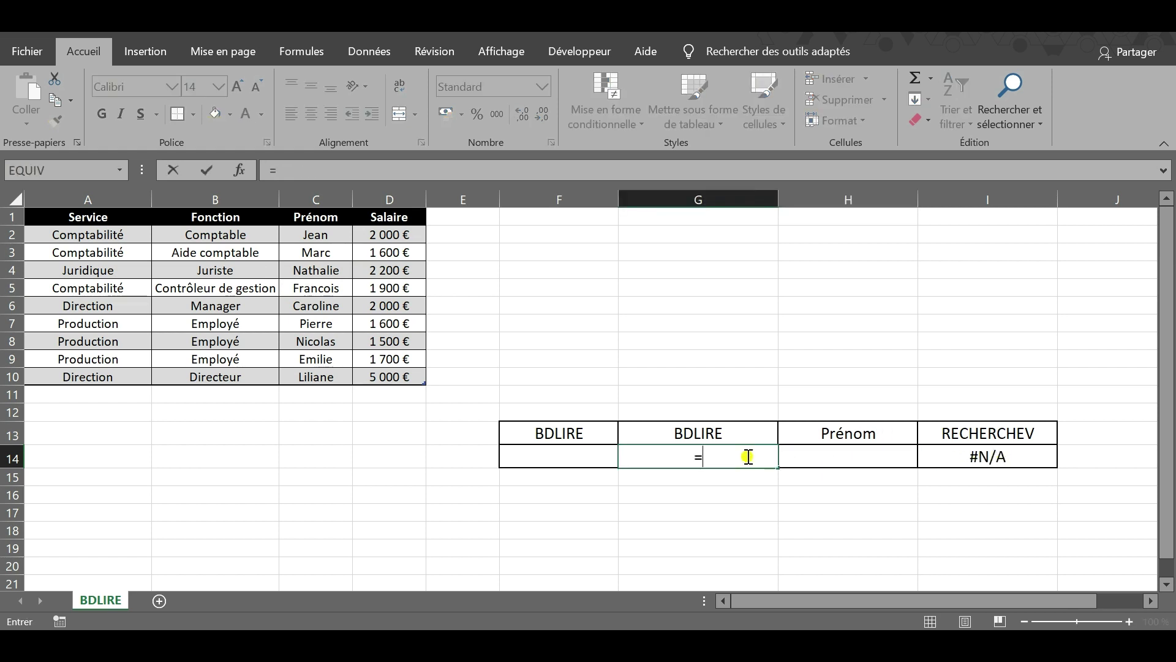
{"action": "type", "text": "bd"}
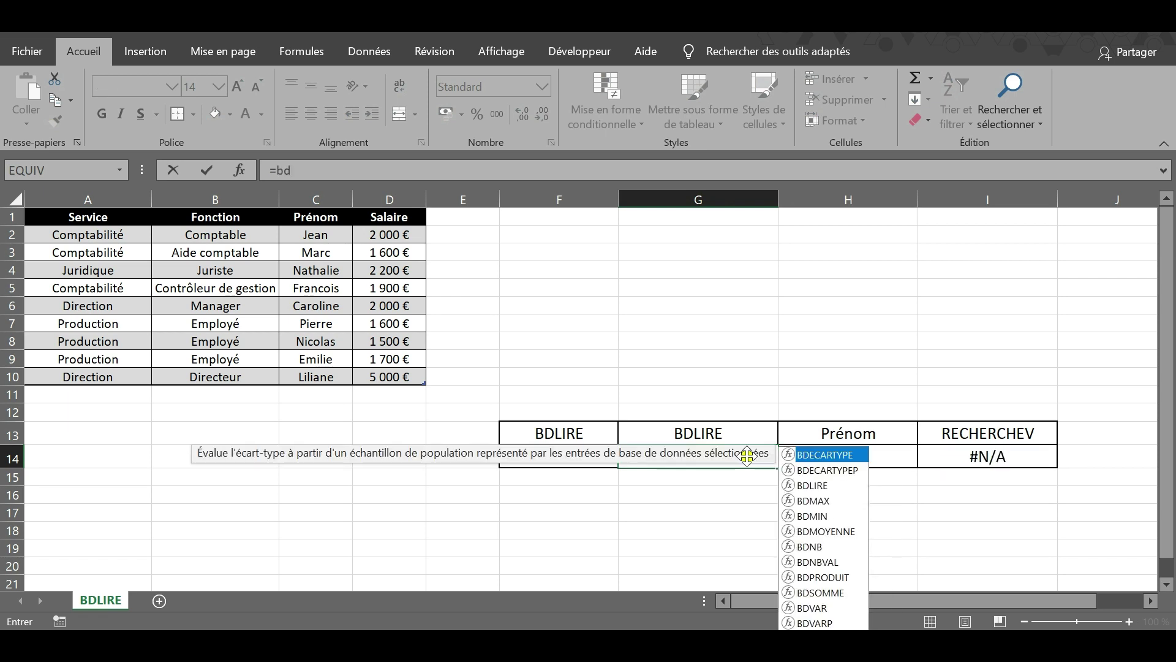
{"action": "type", "text": "li"}
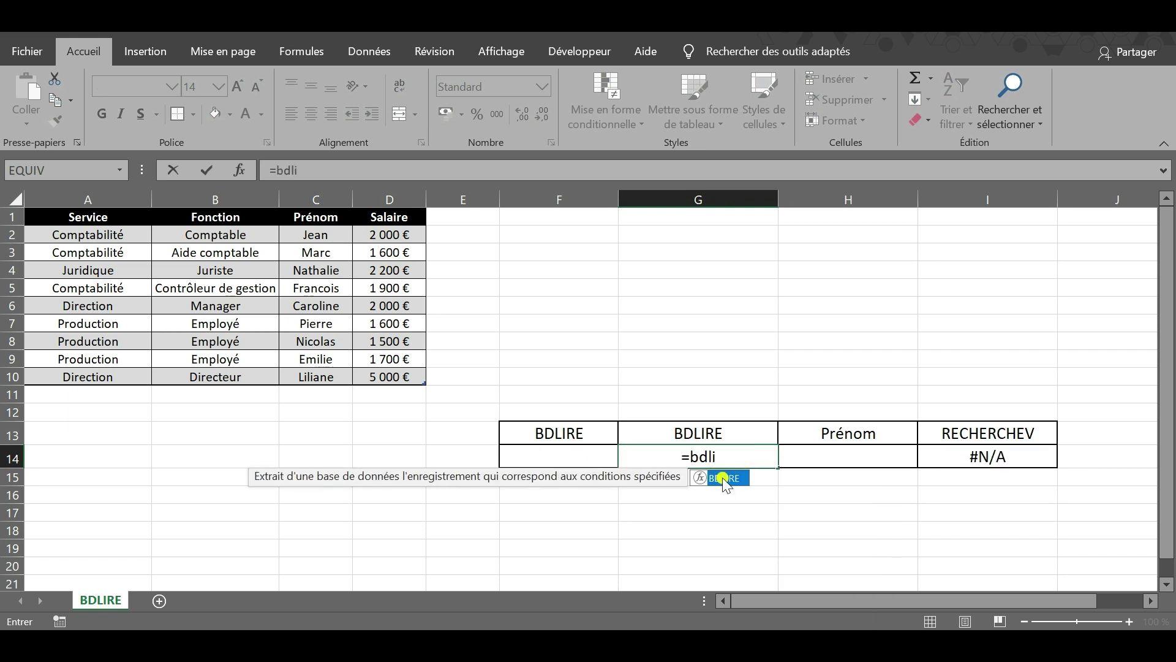
{"action": "double_click", "coordinate": [722, 476]}
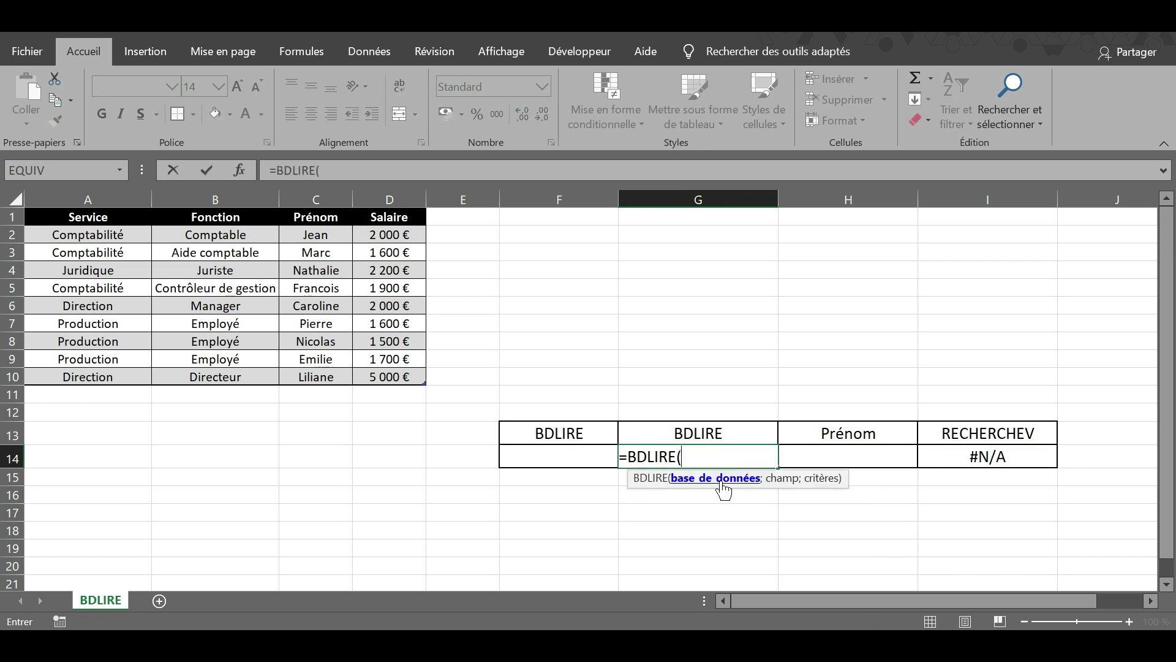
{"action": "left_click", "coordinate": [240, 171]}
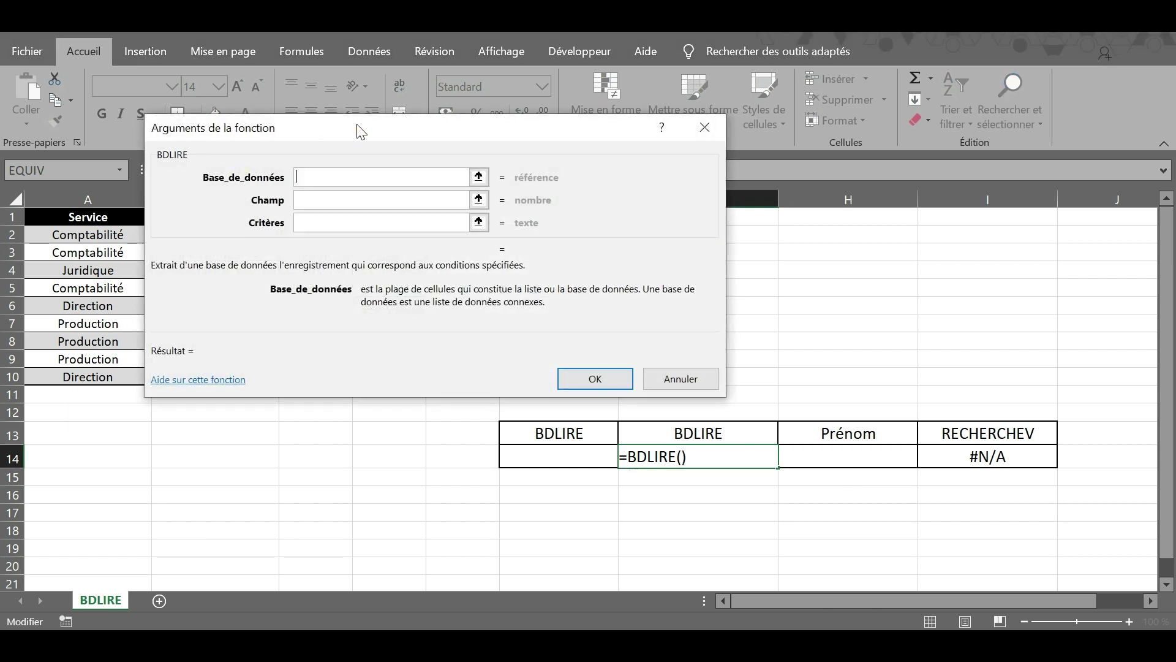
{"action": "left_click_drag", "start_coordinate": [779, 127], "coordinate": [669, 124]}
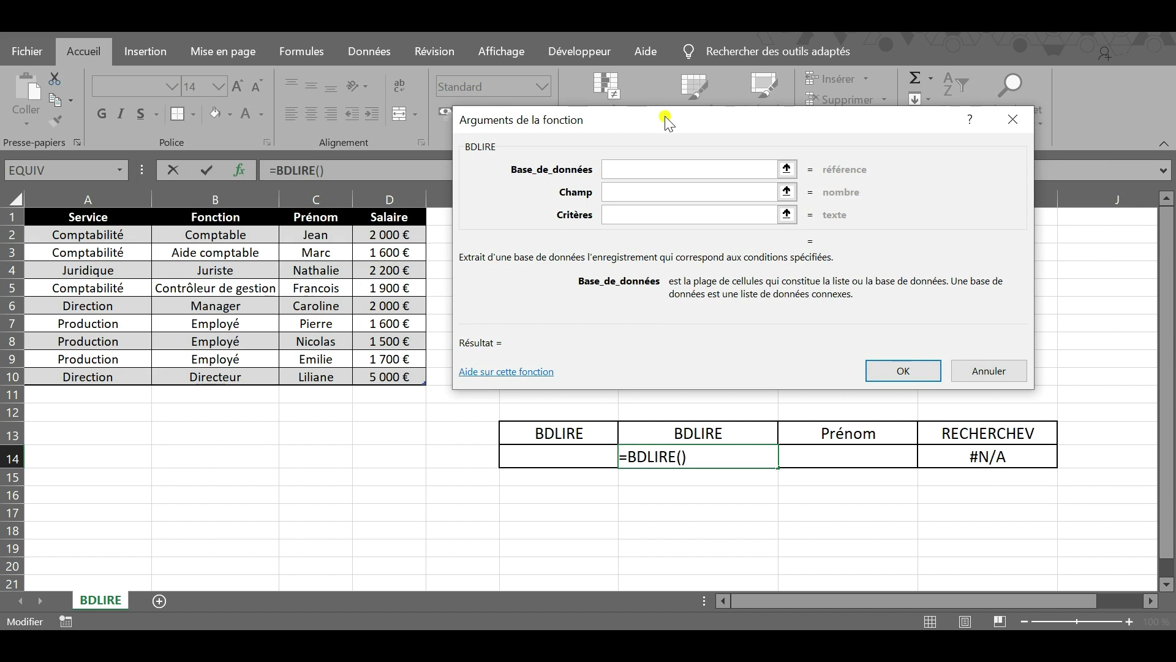
{"action": "left_click_drag", "start_coordinate": [95, 219], "coordinate": [381, 375]}
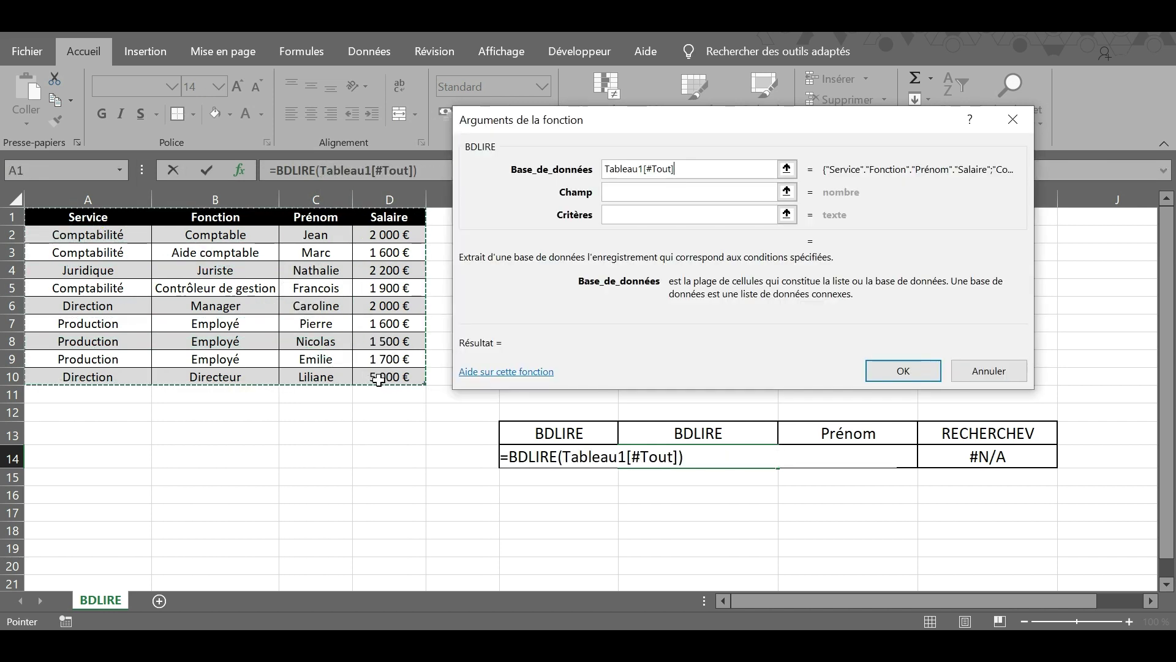
- Set the BDLIRE function's Champ to the Fonction header and its Critères to H13:H14, and validate the formula
{"action": "left_click", "coordinate": [630, 197]}
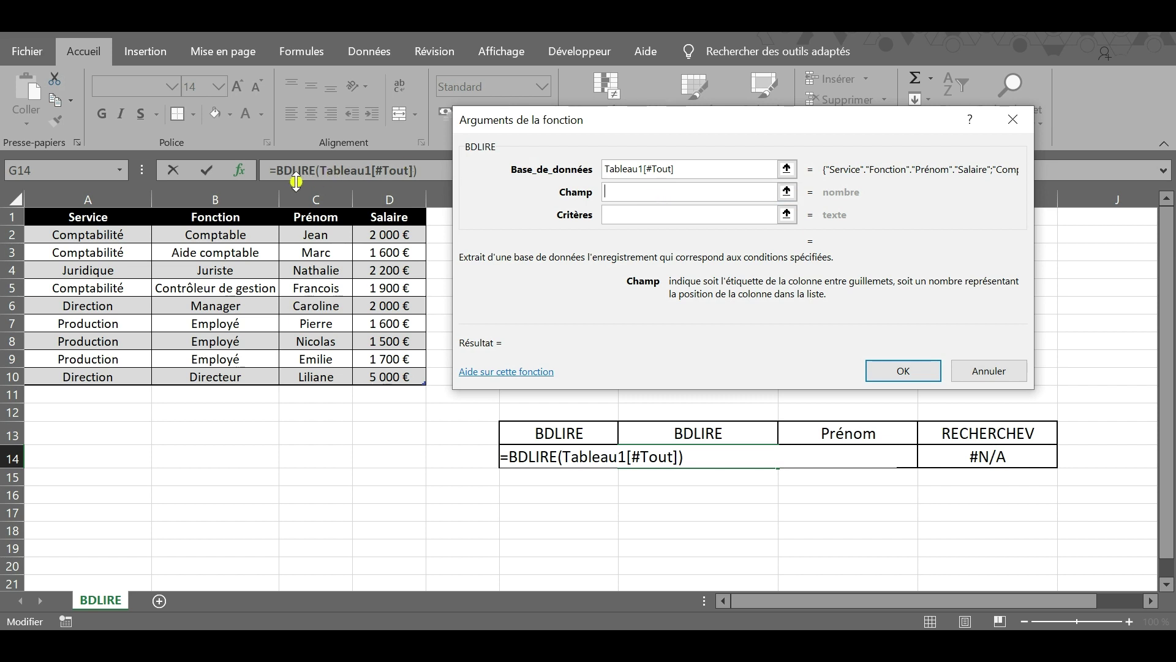
{"action": "left_click", "coordinate": [232, 216]}
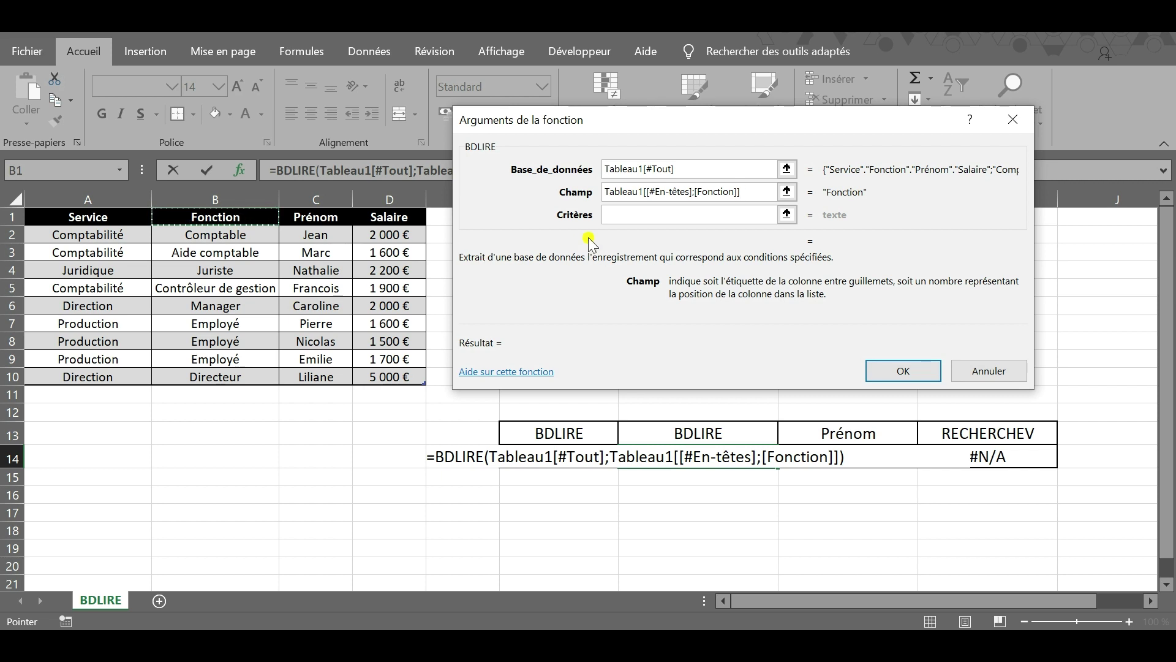
{"action": "left_click", "coordinate": [656, 211]}
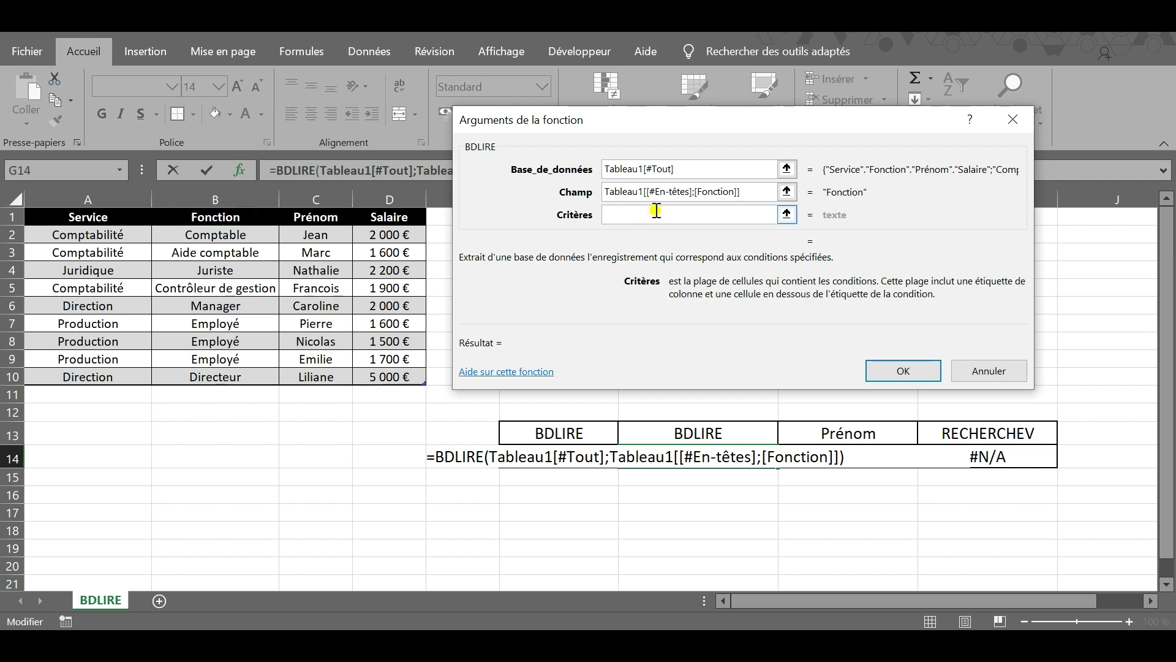
{"action": "left_click_drag", "start_coordinate": [895, 429], "coordinate": [883, 456]}
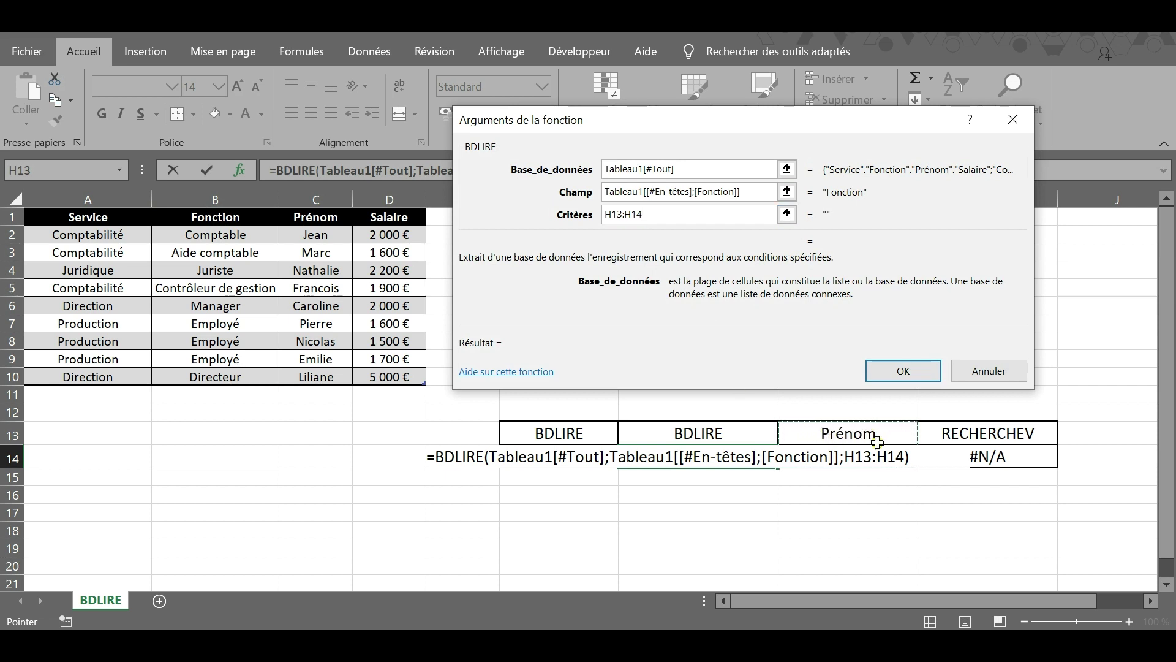
{"action": "left_click", "coordinate": [292, 190]}
{"action": "left_click", "coordinate": [917, 366]}
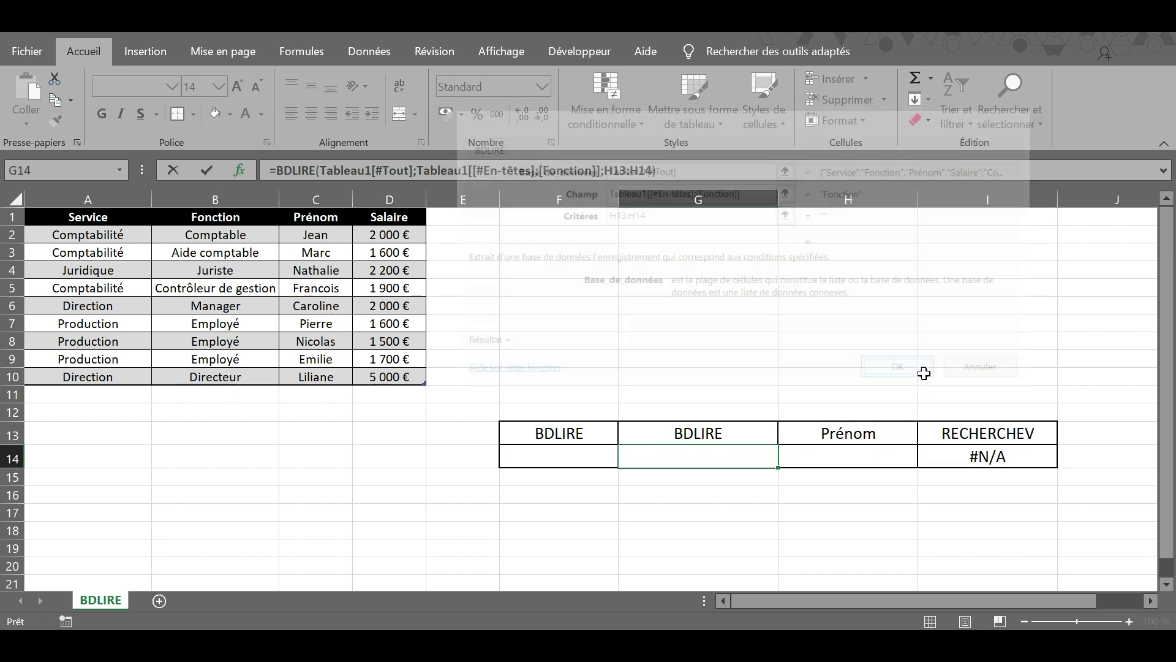
- Test the BDLIRE formula in G14 by choosing the third entry of the Prénom list in H14
{"action": "left_click", "coordinate": [864, 464]}
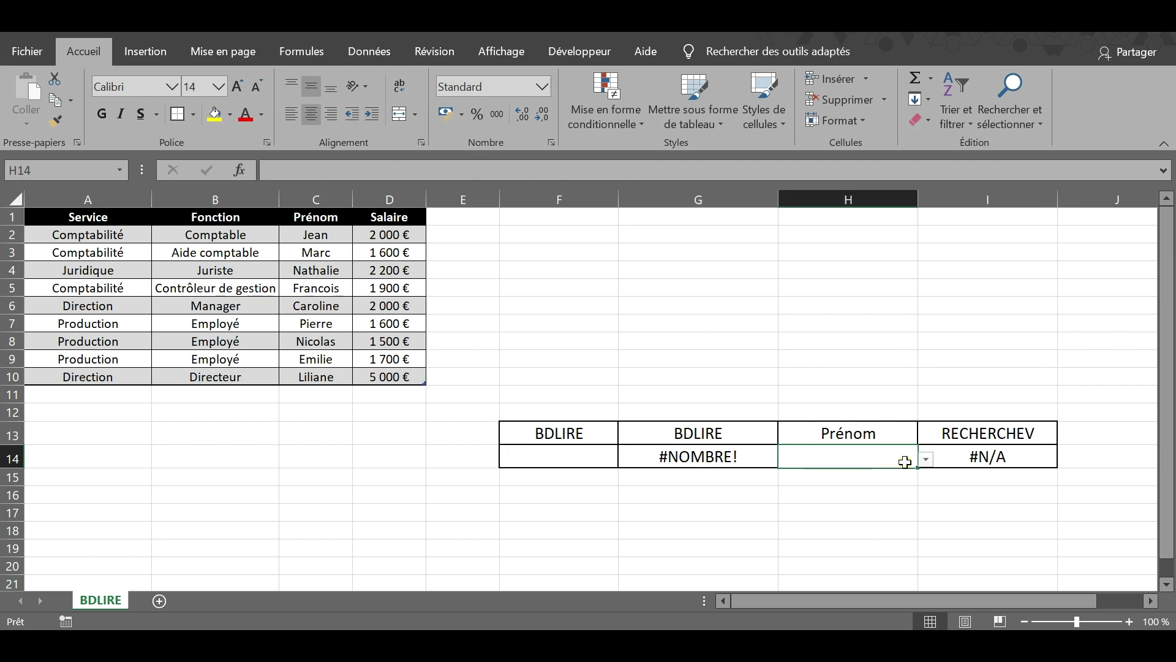
{"action": "left_click", "coordinate": [926, 461]}
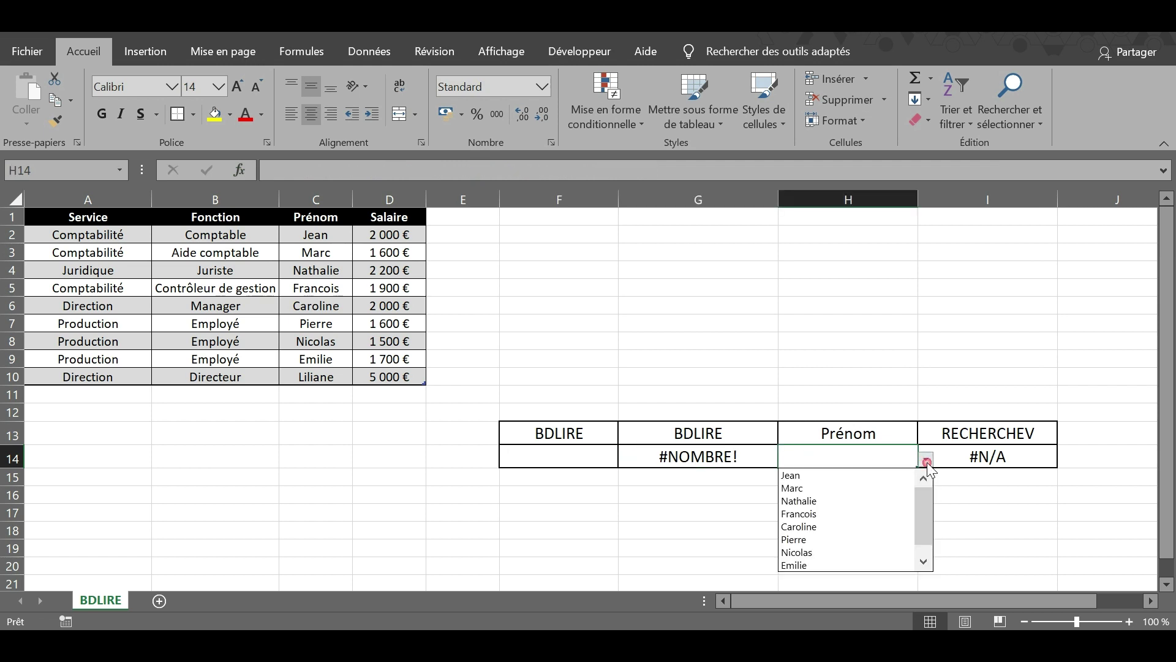
{"action": "left_click", "coordinate": [849, 508]}
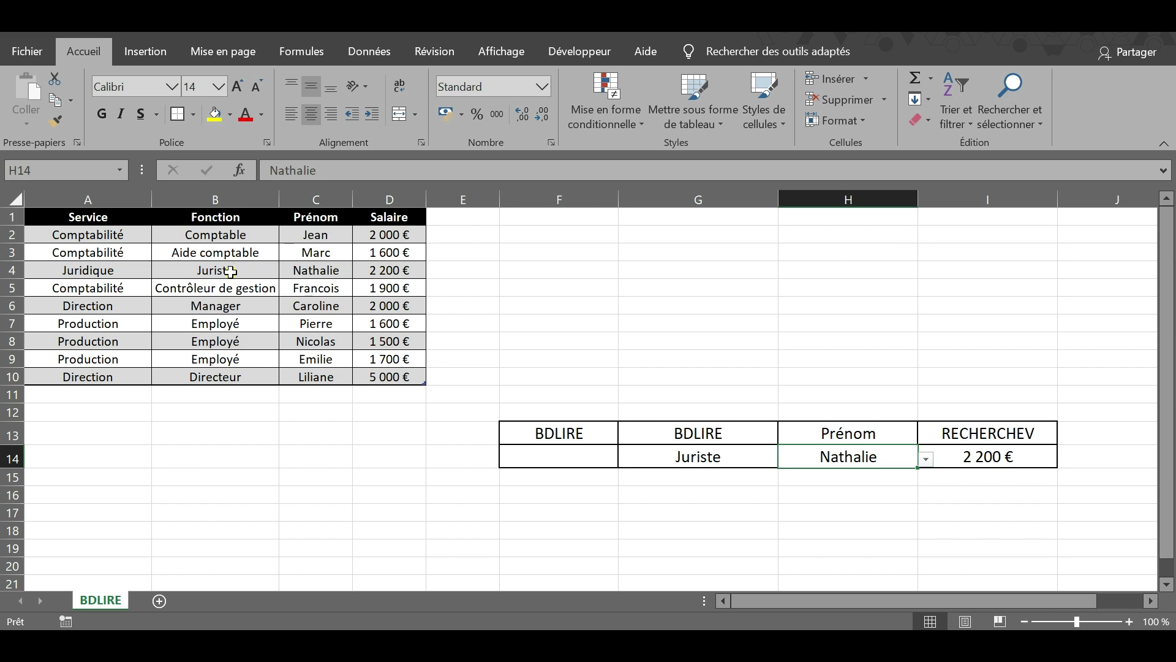
{"action": "left_click", "coordinate": [712, 459]}
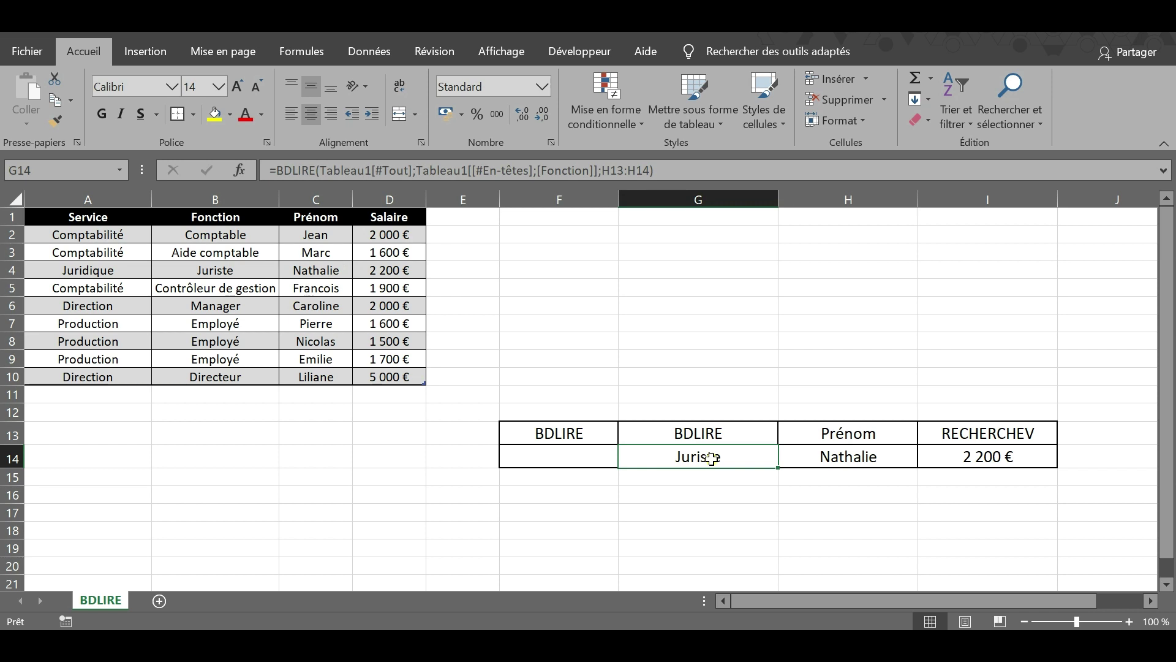
- Start a BDLIRE function in F14 and set its Base_de_données argument to the whole table with headers, Tableau1[#Tout]
{"action": "left_click", "coordinate": [562, 457]}
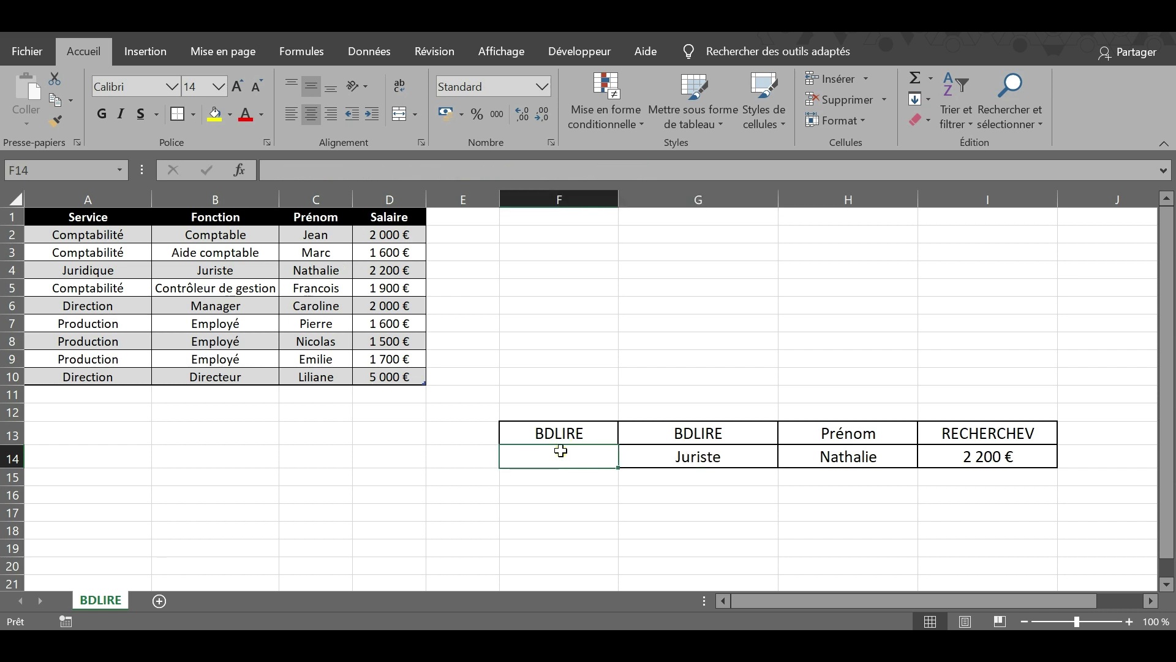
{"action": "type", "text": "=bdlire"}
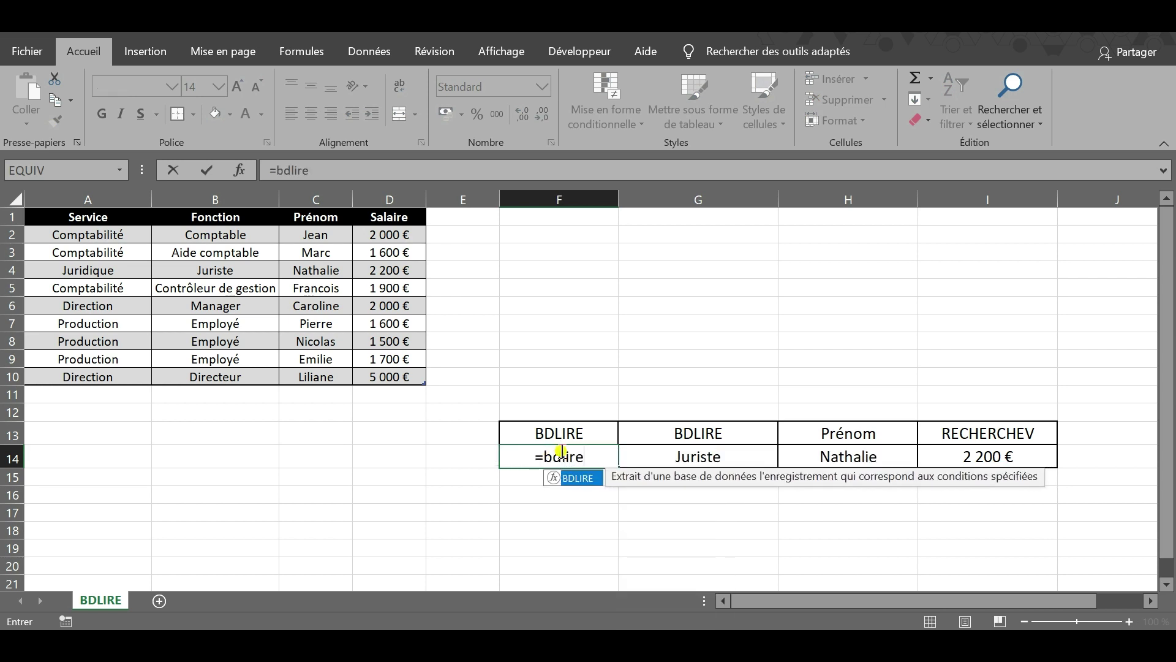
{"action": "double_click", "coordinate": [562, 481]}
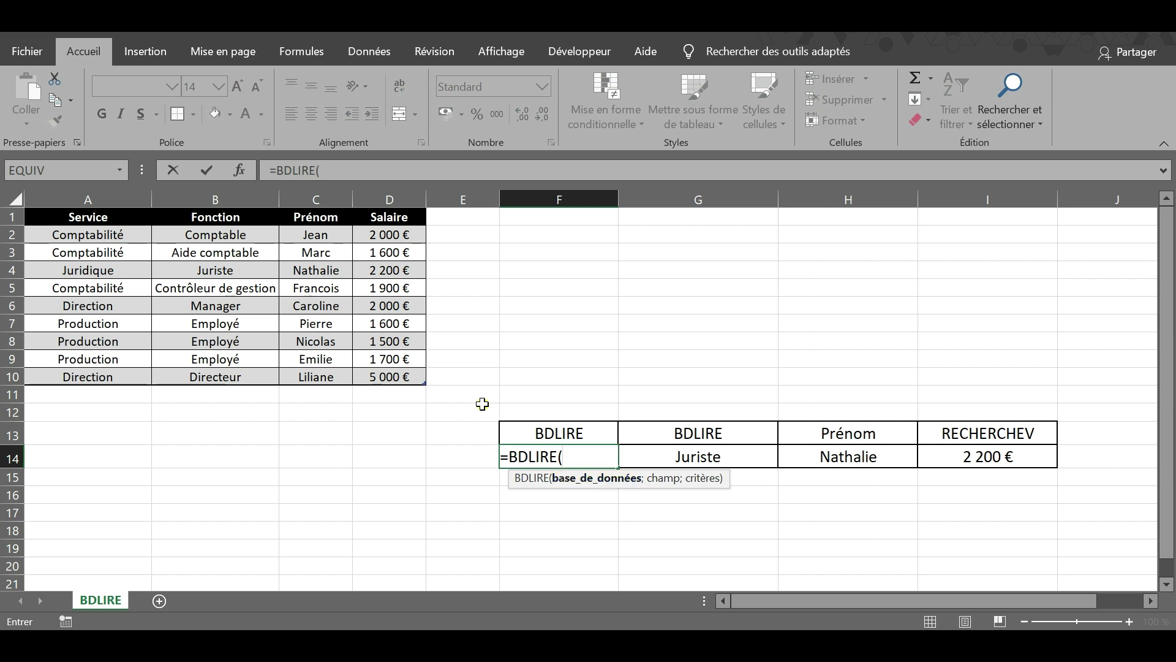
{"action": "left_click", "coordinate": [242, 177]}
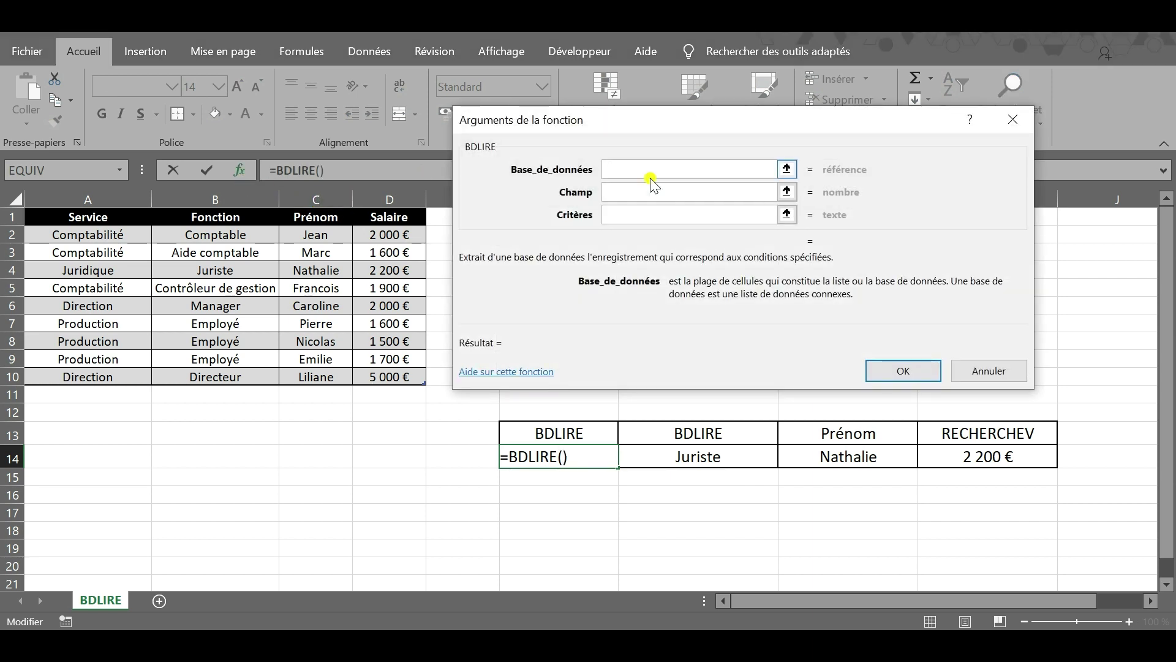
{"action": "left_click_drag", "start_coordinate": [87, 217], "coordinate": [396, 378]}
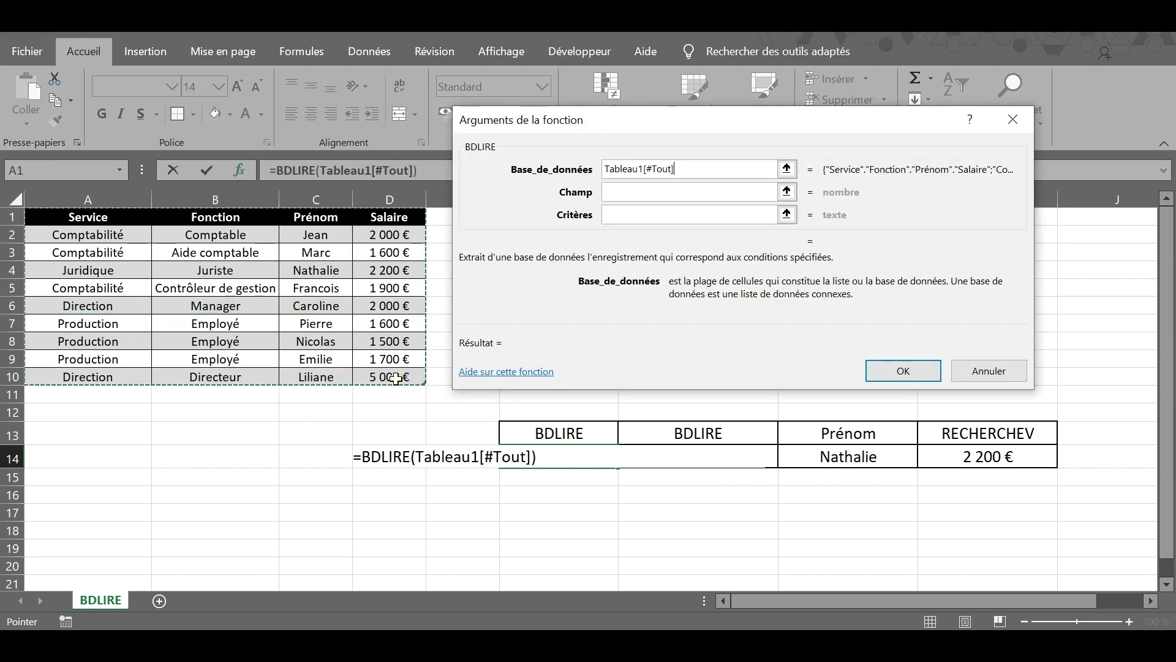
- Set the Champ argument of the BDLIRE function in F14 to the Service header, Tableau1[[#En-têtes];[Service]]
{"action": "left_click", "coordinate": [655, 196]}
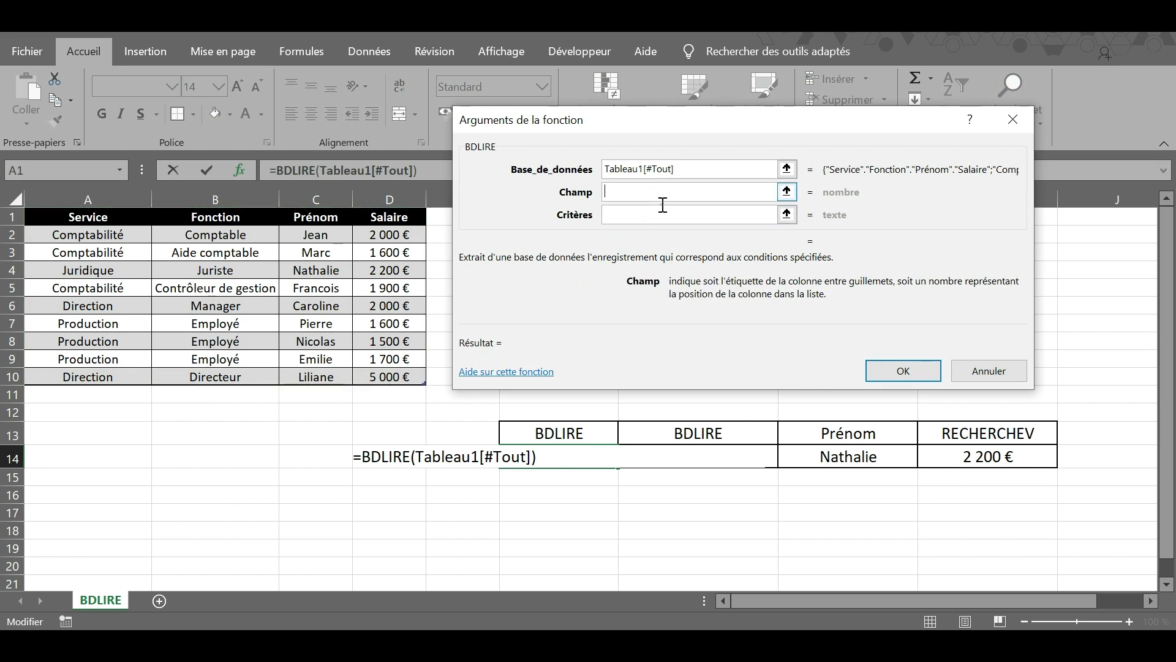
{"action": "left_click", "coordinate": [109, 216]}
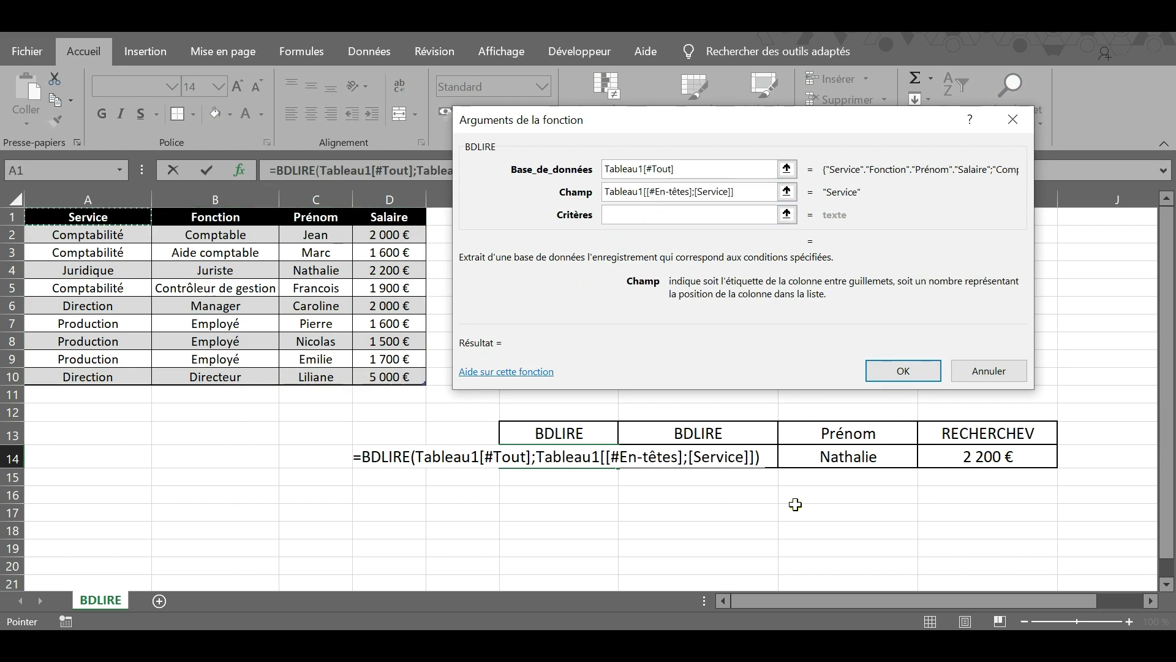
{"action": "left_click", "coordinate": [854, 433]}
{"action": "left_click_drag", "start_coordinate": [854, 433], "coordinate": [855, 452]}
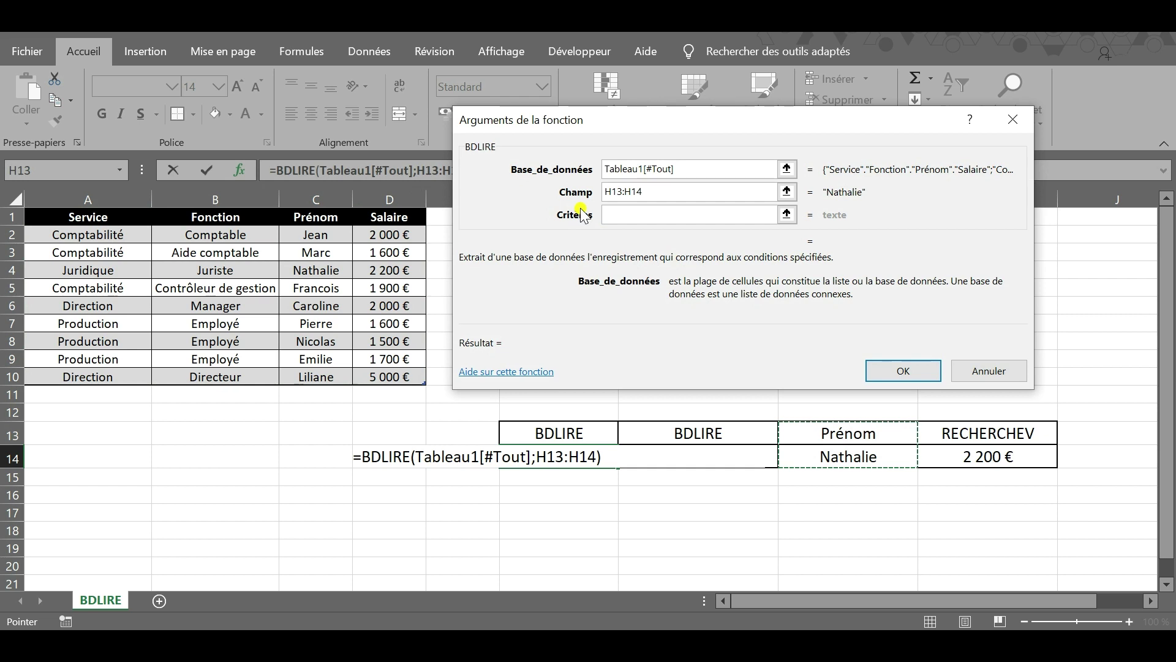
{"action": "left_click_drag", "start_coordinate": [649, 191], "coordinate": [554, 195]}
{"action": "mouse_move", "coordinate": [116, 218]}
{"action": "left_mouse_down"}
{"action": "mouse_move", "coordinate": [117, 300]}
{"action": "mouse_move", "coordinate": [115, 223]}
{"action": "left_mouse_up"}
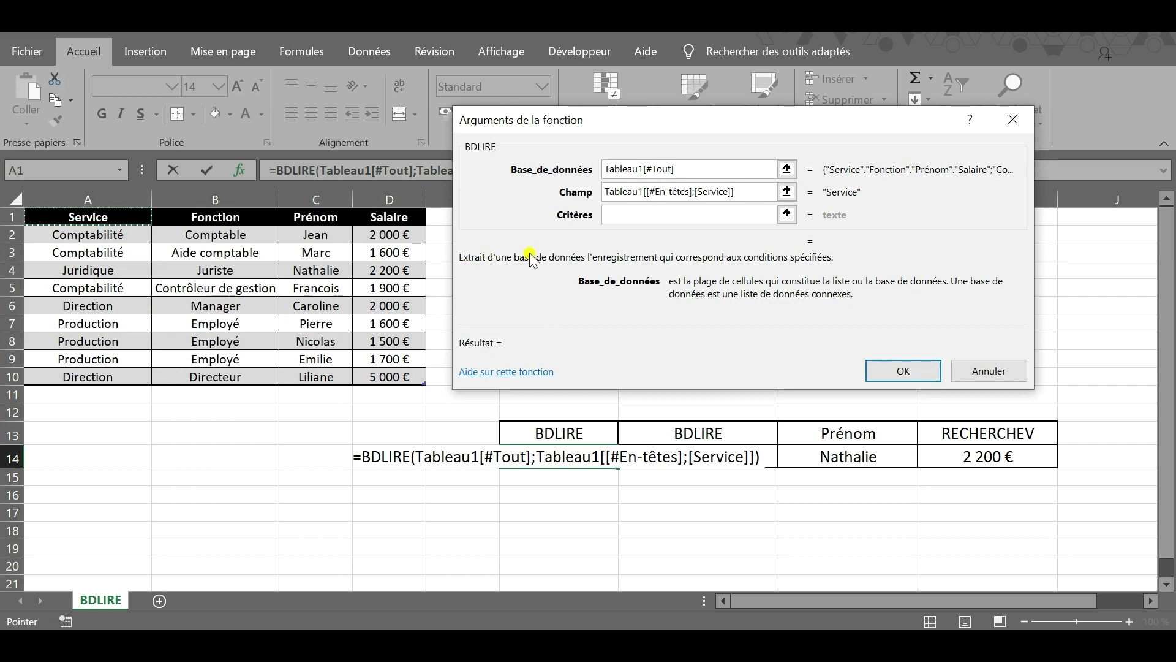
- Set the Critères argument of the BDLIRE function in F14 to H13:H14 and validate the formula
{"action": "left_click", "coordinate": [636, 215]}
{"action": "left_click_drag", "start_coordinate": [845, 433], "coordinate": [842, 461]}
{"action": "left_click", "coordinate": [637, 214]}
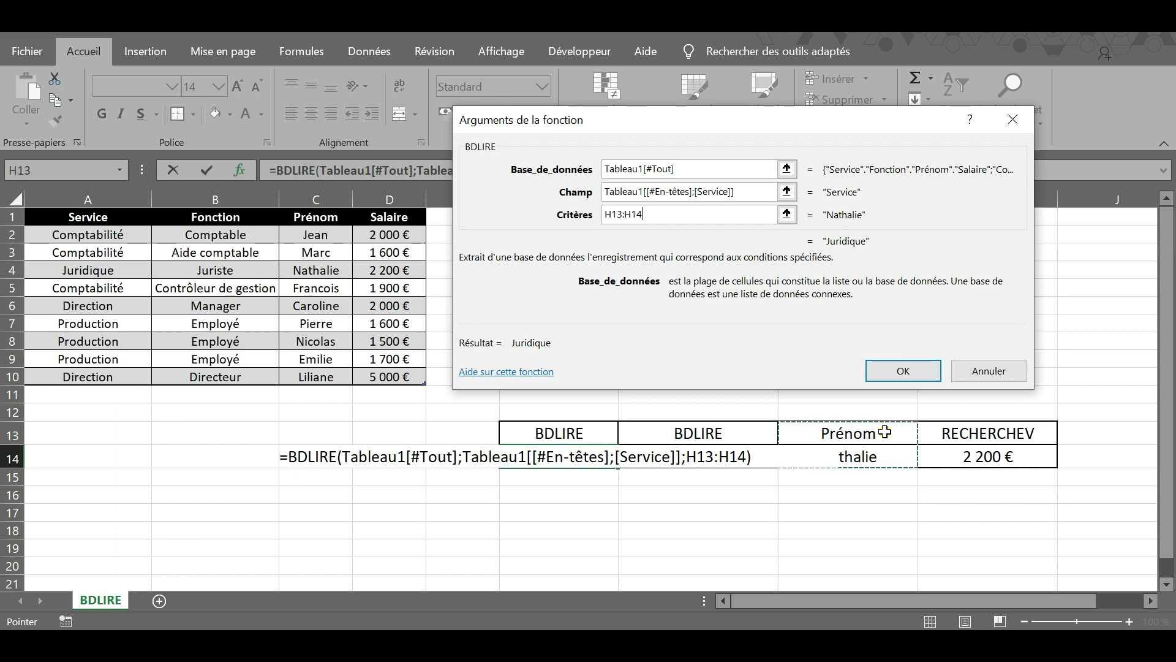
{"action": "left_click", "coordinate": [903, 373]}
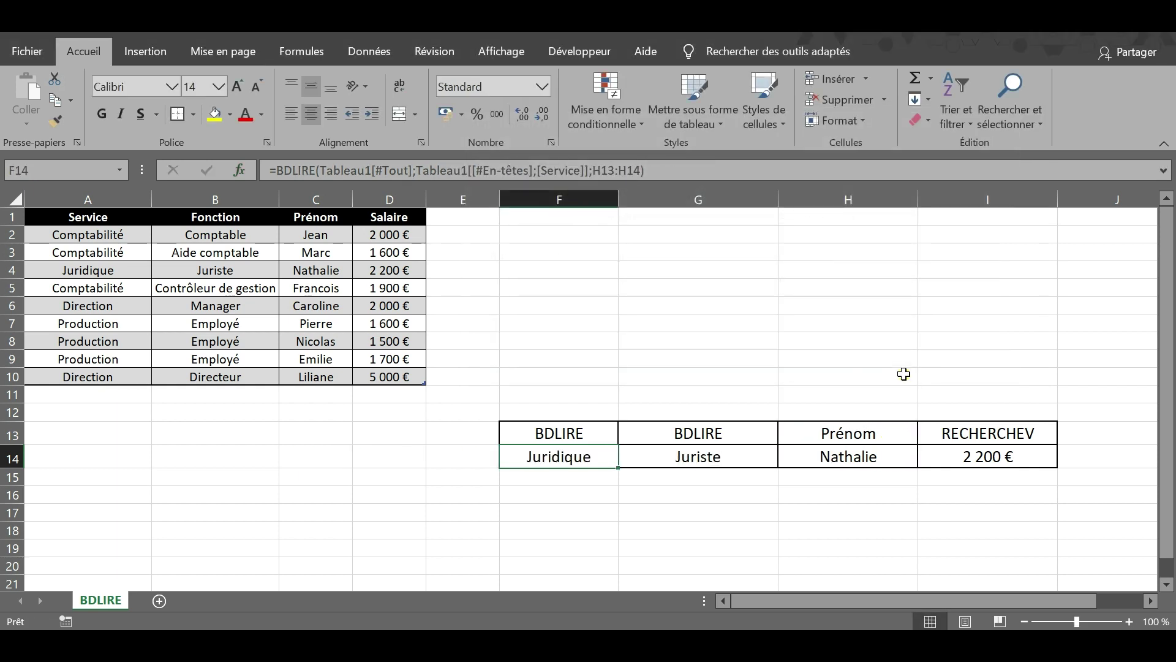
- Test the formulas in F14, G14 and I14 with the seventh entry of the Prénom list in H14
{"action": "left_click", "coordinate": [883, 456]}
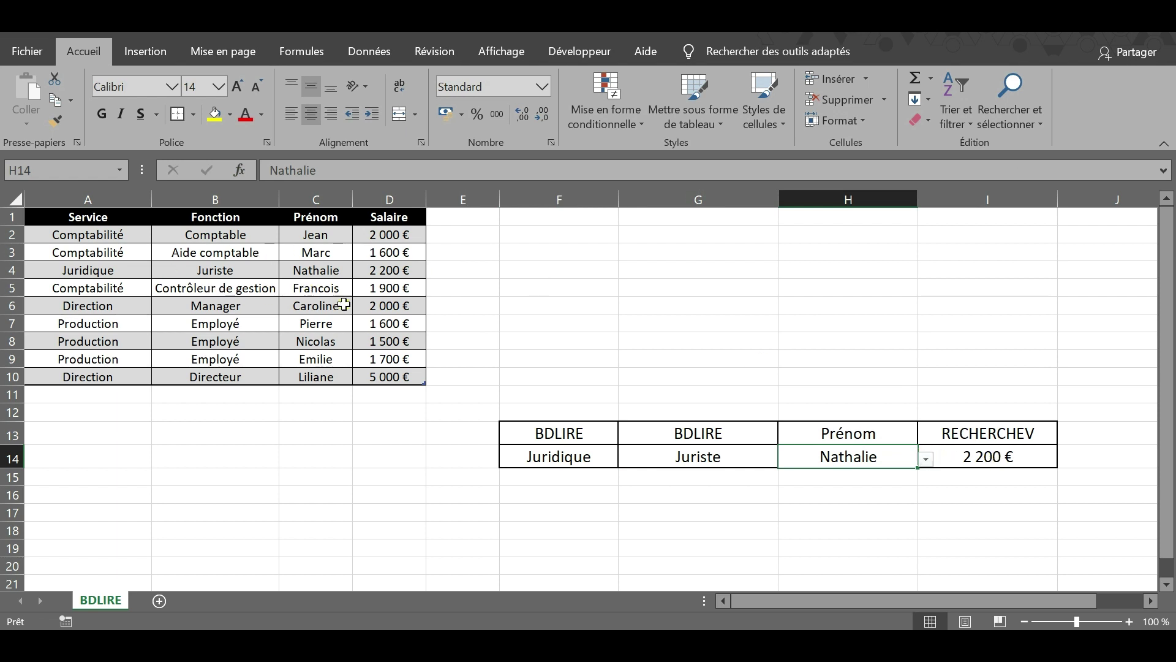
{"action": "left_click", "coordinate": [926, 458]}
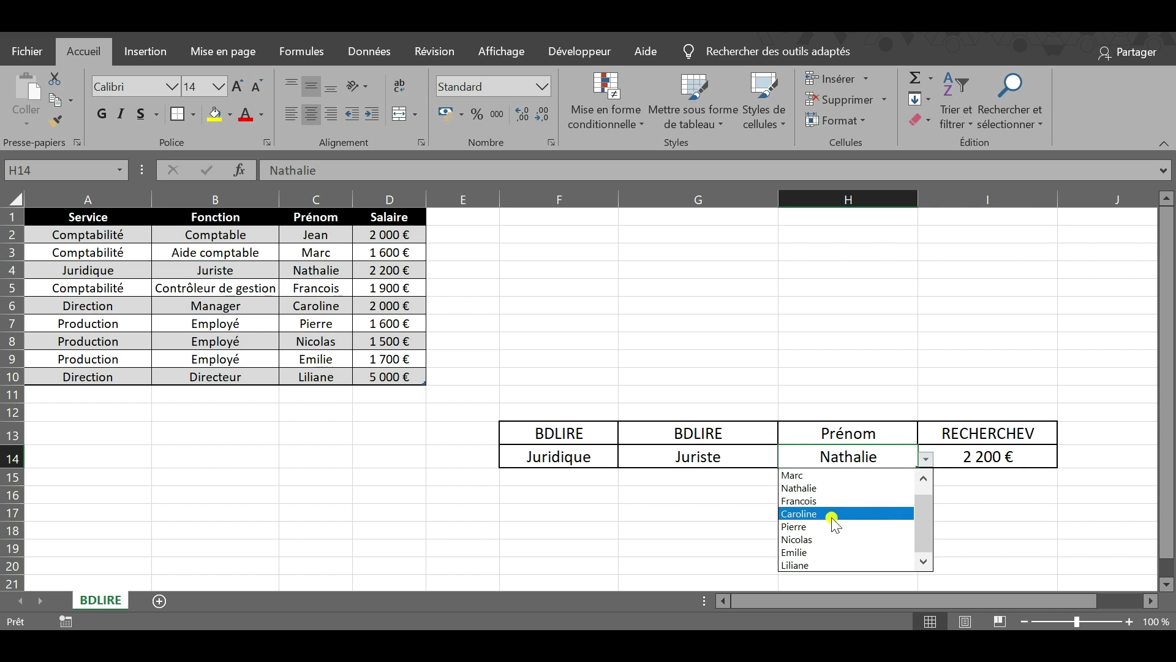
{"action": "left_click", "coordinate": [809, 540]}
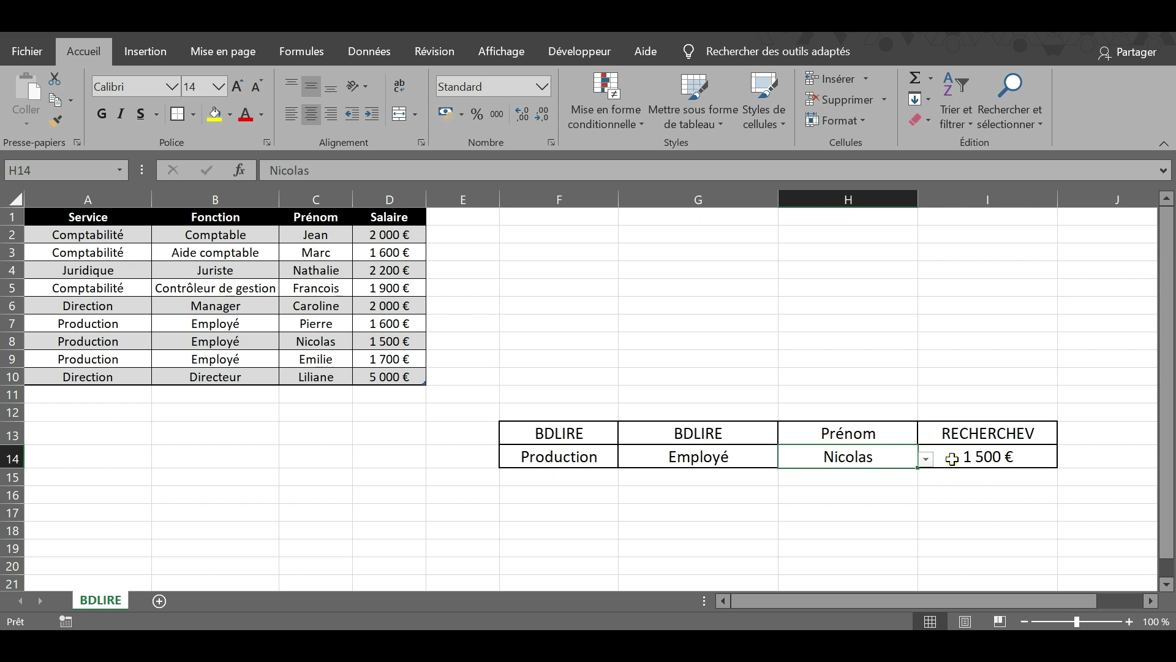
- Replace the Champ argument of the BDLIRE formula in G14 with column number 2 and validate it
{"action": "left_click", "coordinate": [648, 458]}
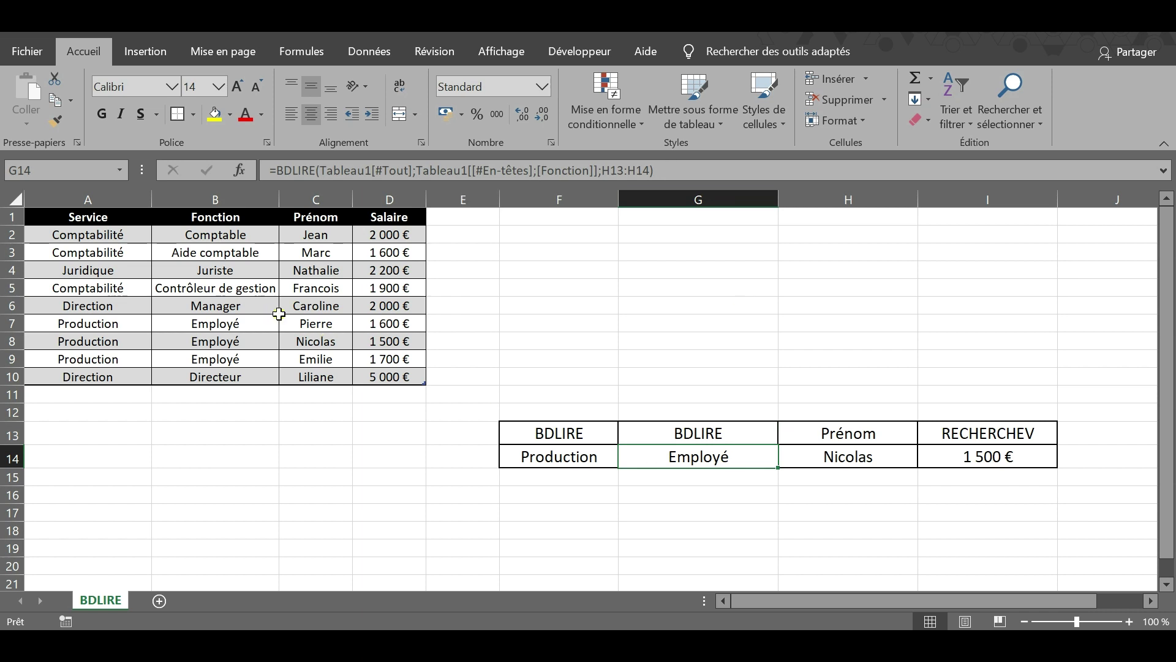
{"action": "left_click", "coordinate": [238, 170]}
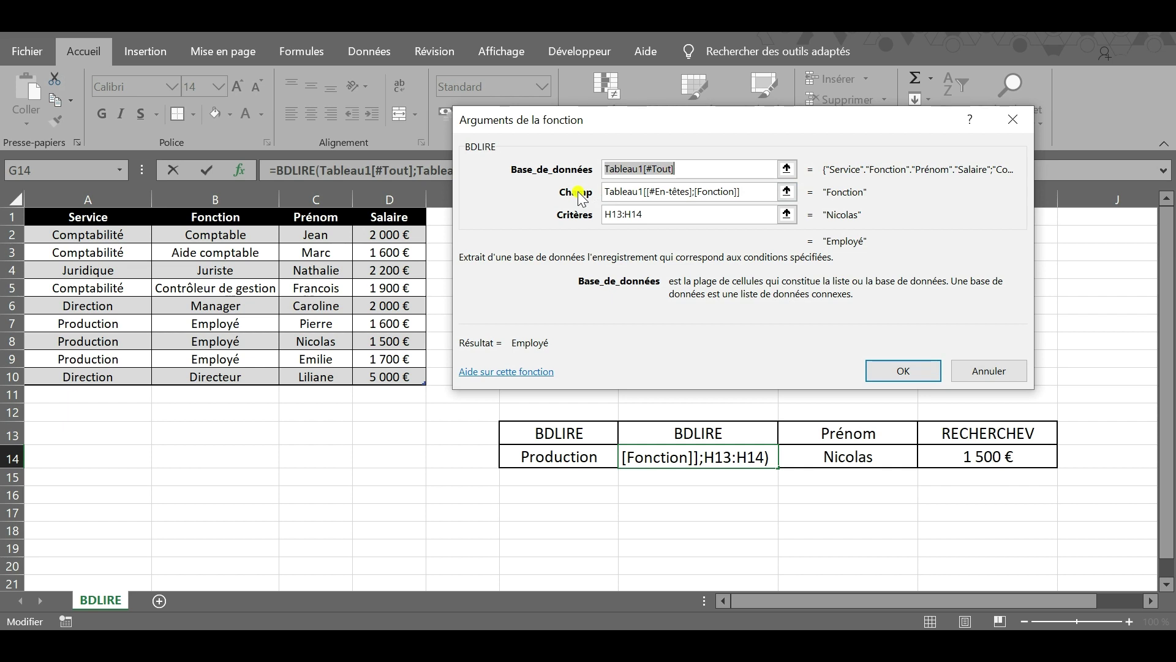
{"action": "left_click", "coordinate": [756, 187]}
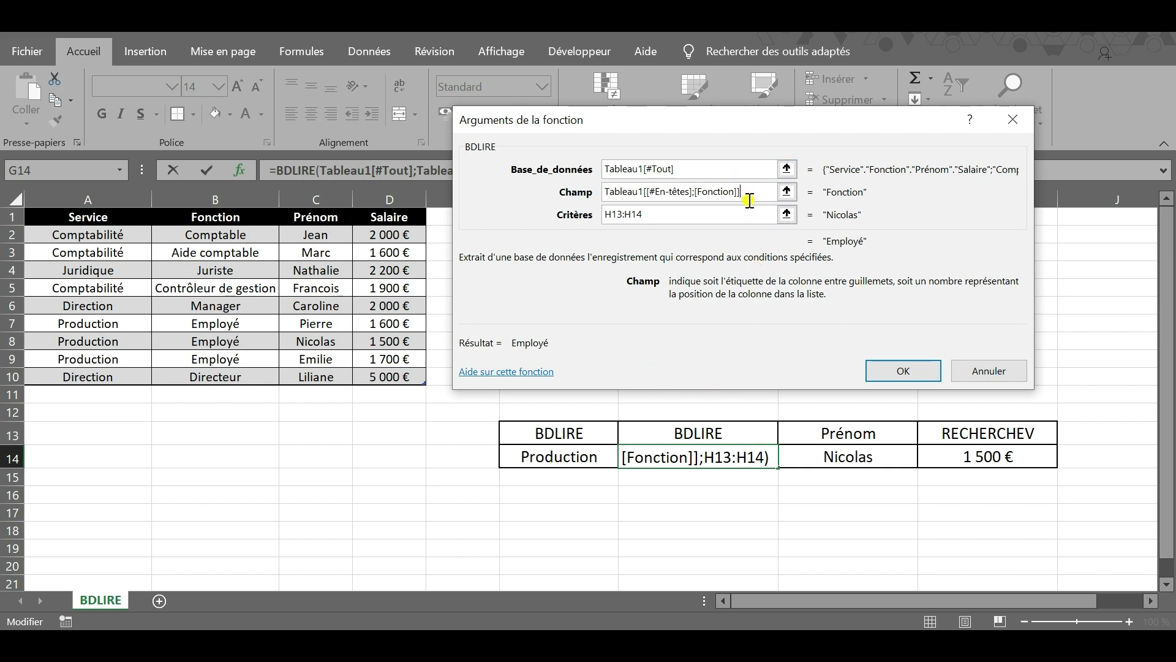
{"action": "left_click", "coordinate": [554, 198]}
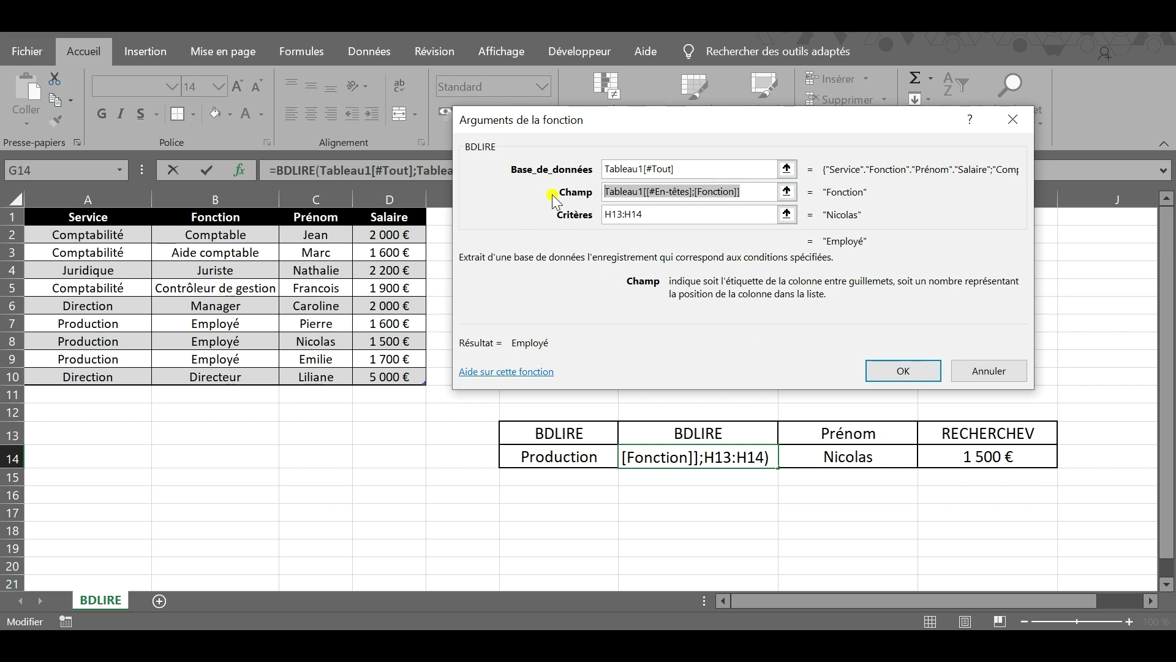
{"action": "type", "text": "2"}
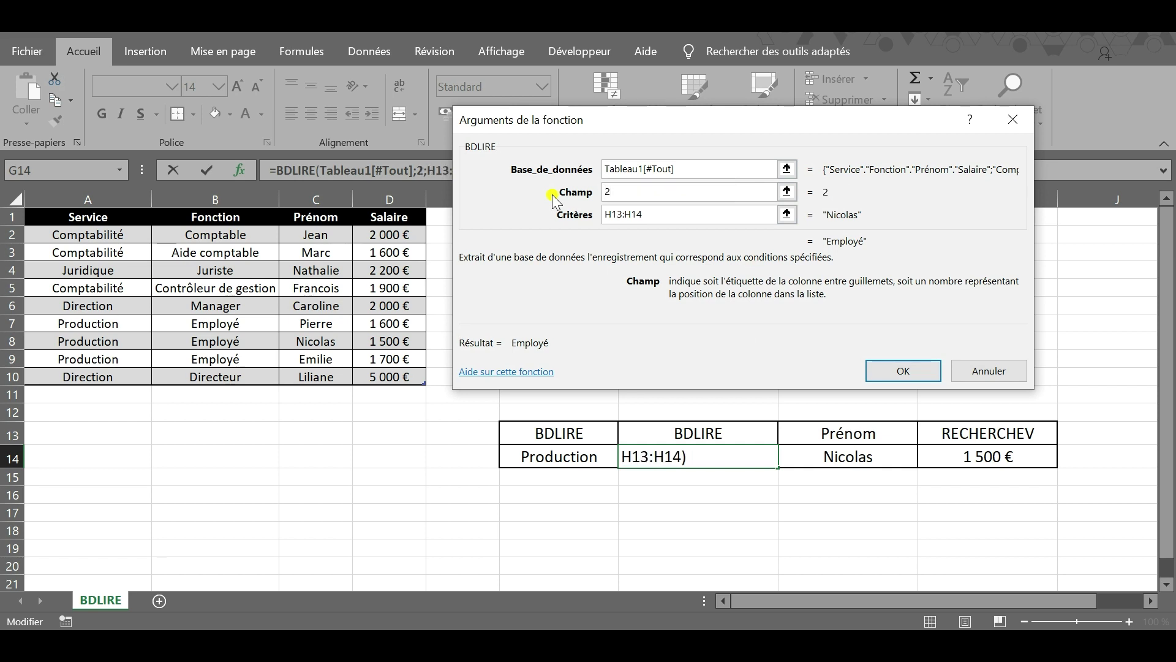
{"action": "key", "text": "Return"}
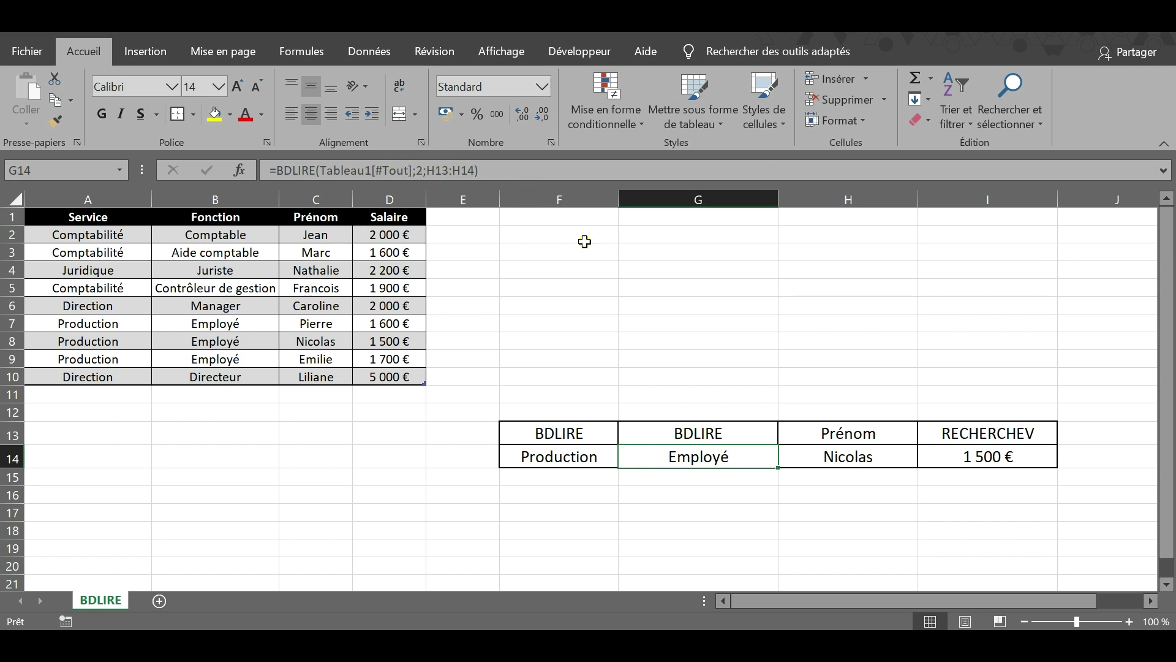
- Rename the header in I13 as BDLIRE and delete the RECHERCHEV formula in I14
{"action": "left_click", "coordinate": [957, 453]}
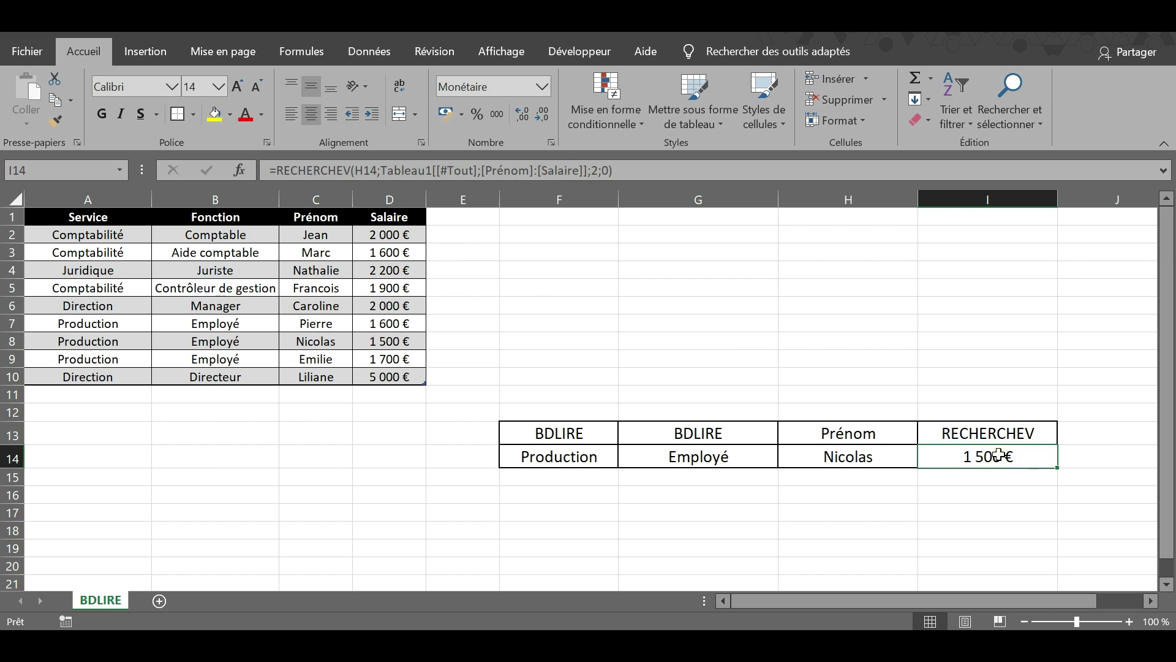
{"action": "left_click", "coordinate": [996, 436]}
{"action": "type", "text": "BDLIRE"}
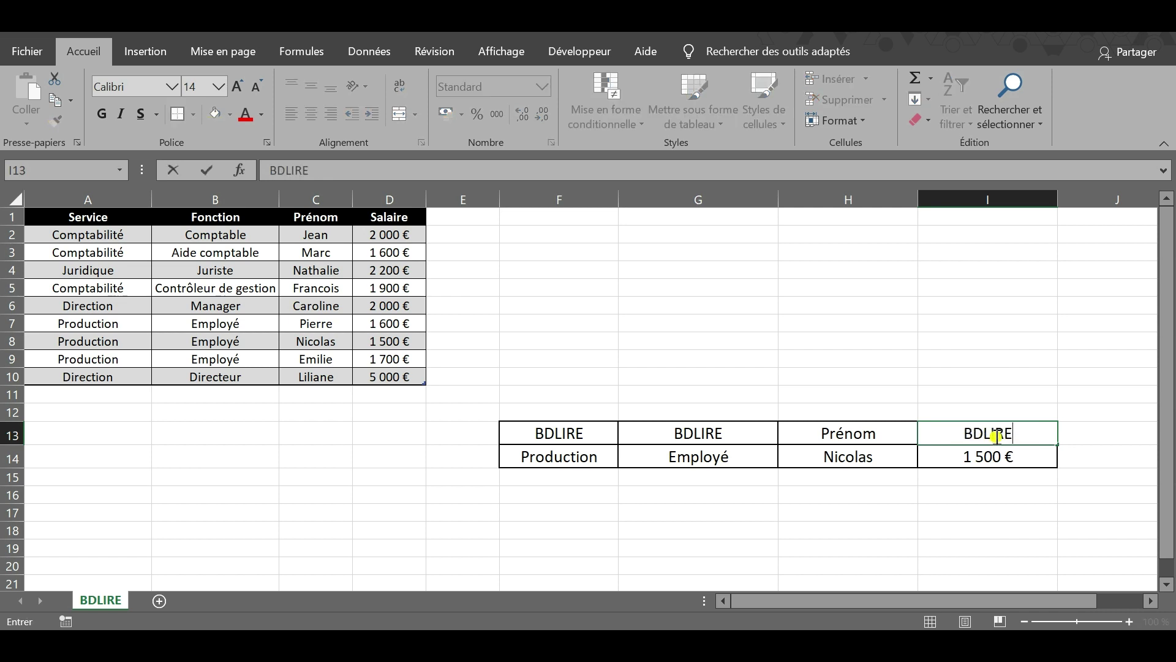
{"action": "key", "text": "Return"}
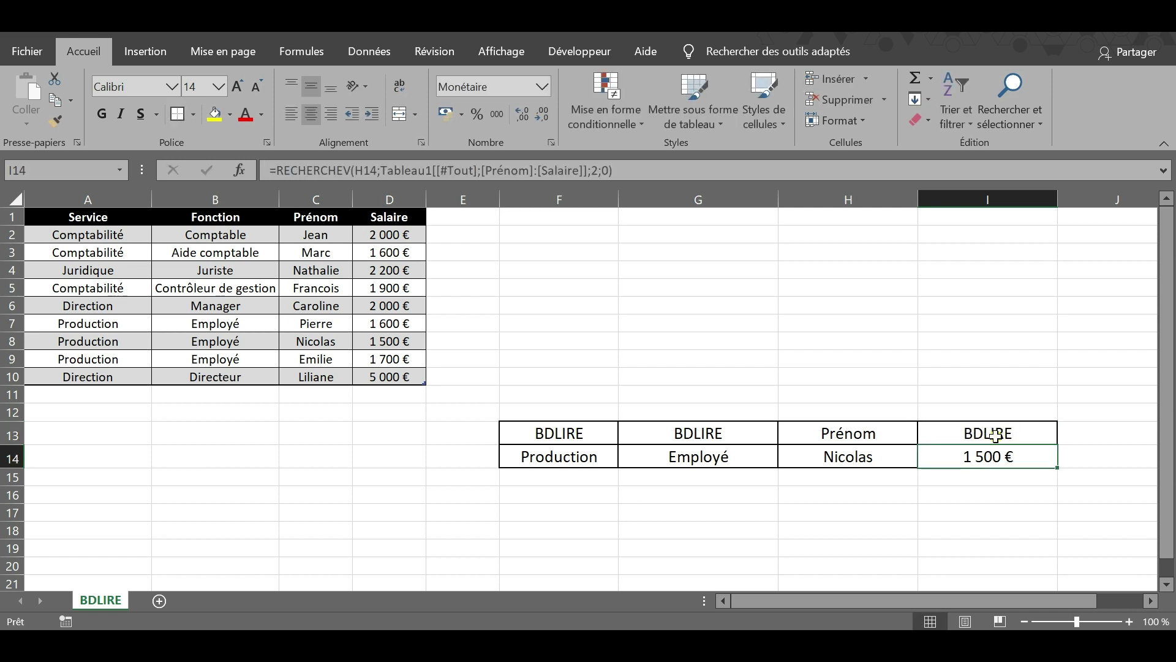
{"action": "key", "text": "Delete"}
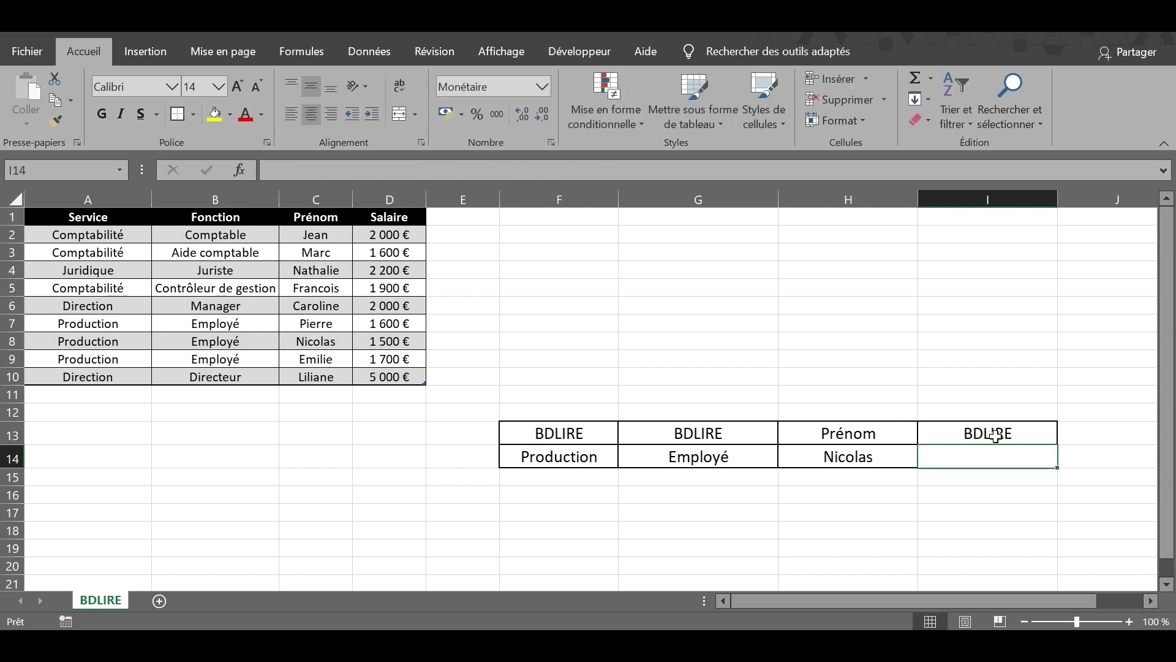
- Start a BDLIRE function in I14 and set its Base_de_données argument to the whole table with headers, Tableau1[#Tout]
{"action": "type", "text": "=bdli"}
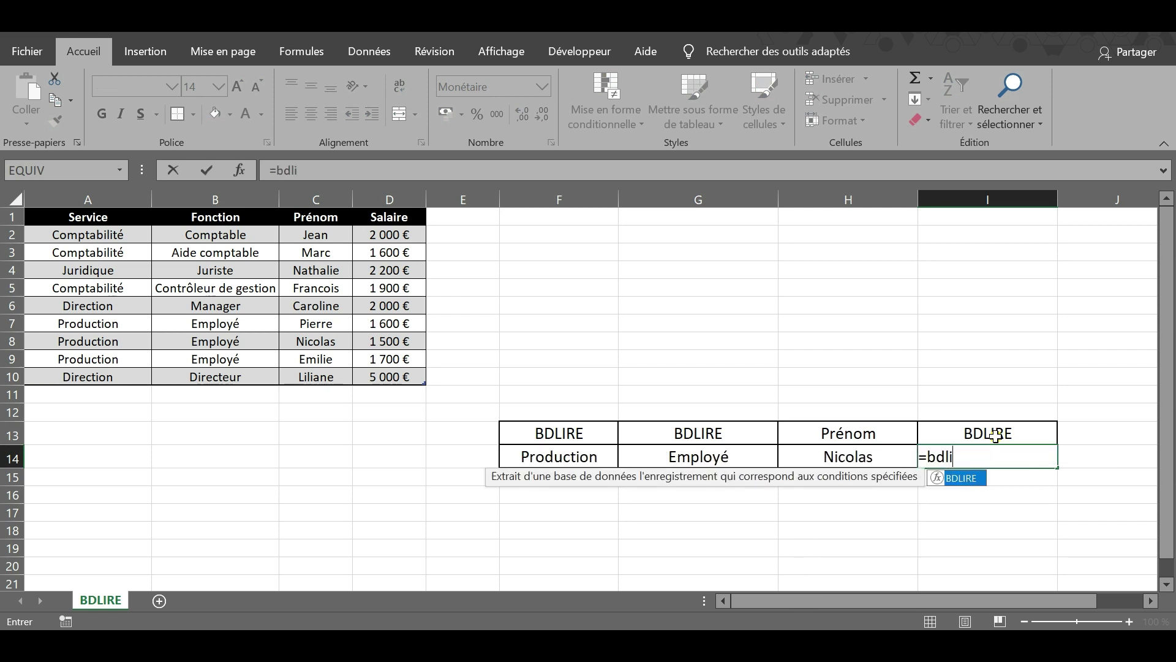
{"action": "double_click", "coordinate": [979, 490]}
{"action": "left_click", "coordinate": [239, 171]}
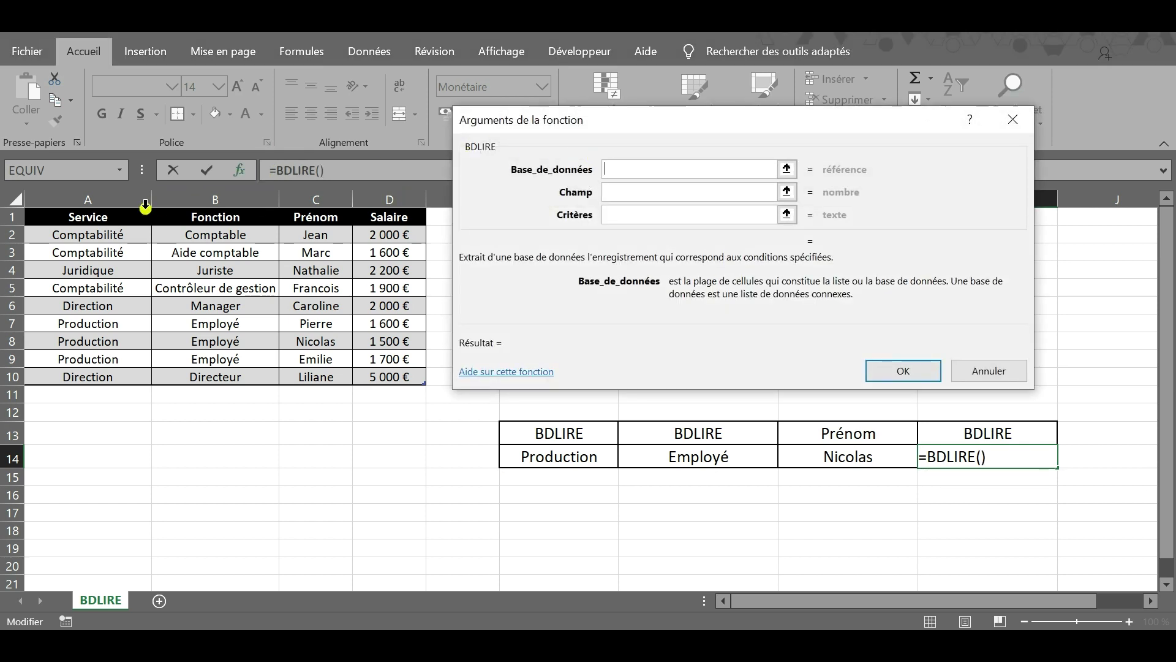
{"action": "left_click_drag", "start_coordinate": [98, 218], "coordinate": [414, 374]}
- Set the Champ of the BDLIRE function in I14 to the Salaire header and its Critères to H13:H14, and validate the formula
{"action": "left_click", "coordinate": [634, 194]}
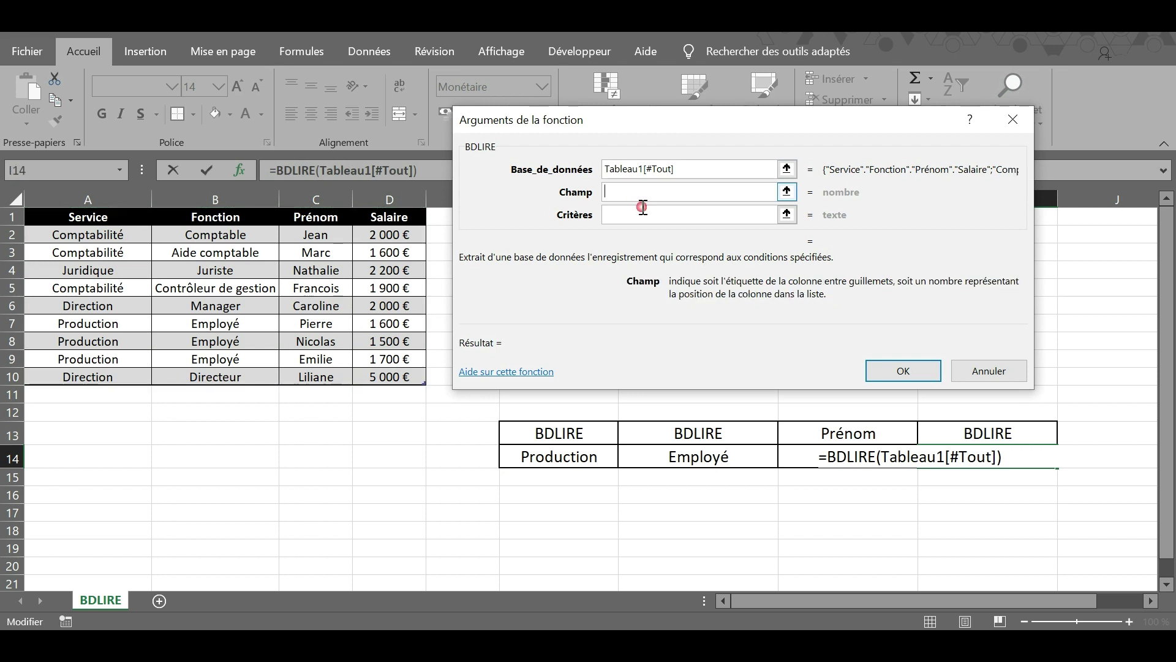
{"action": "left_click", "coordinate": [396, 216]}
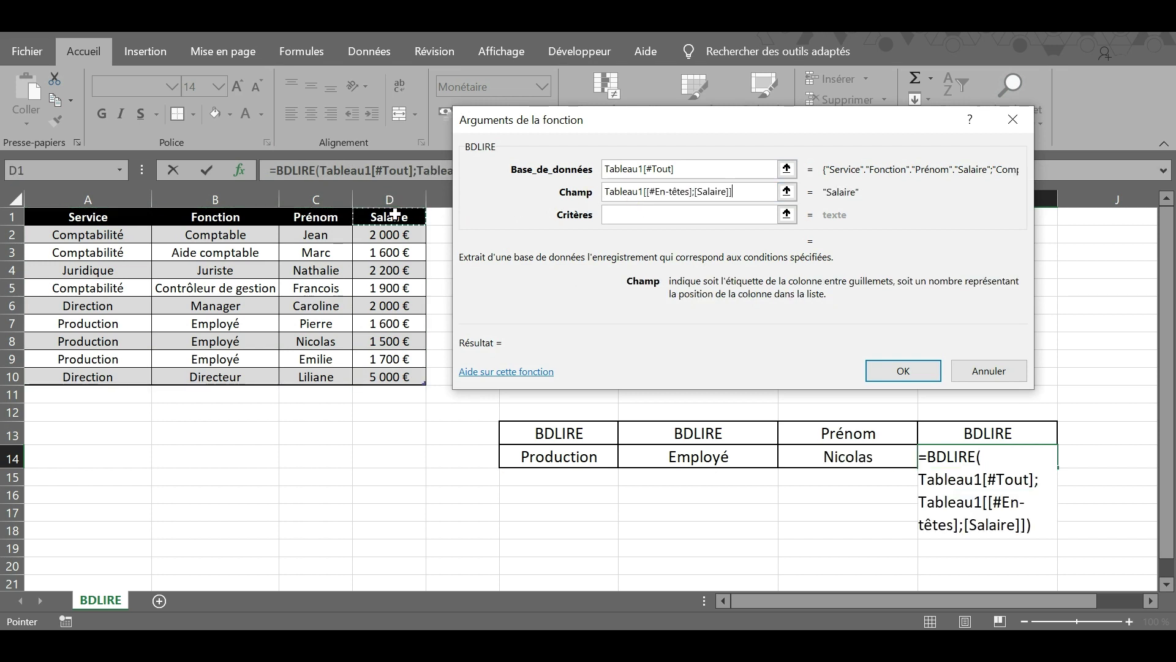
{"action": "left_click", "coordinate": [631, 212]}
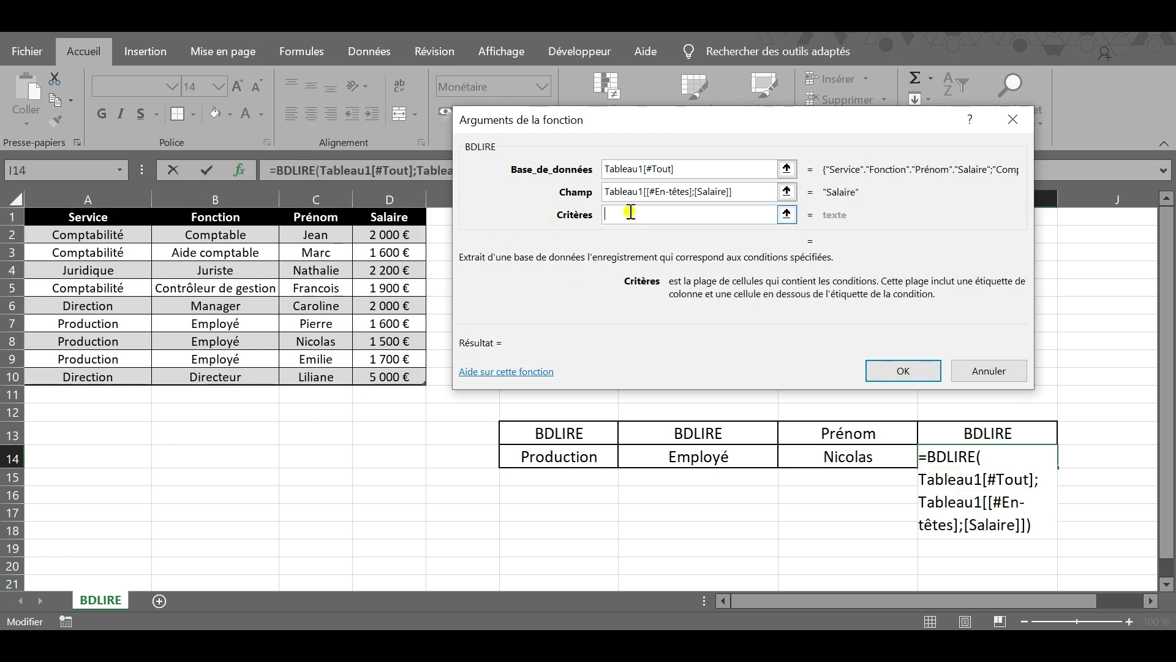
{"action": "left_click_drag", "start_coordinate": [821, 429], "coordinate": [826, 456]}
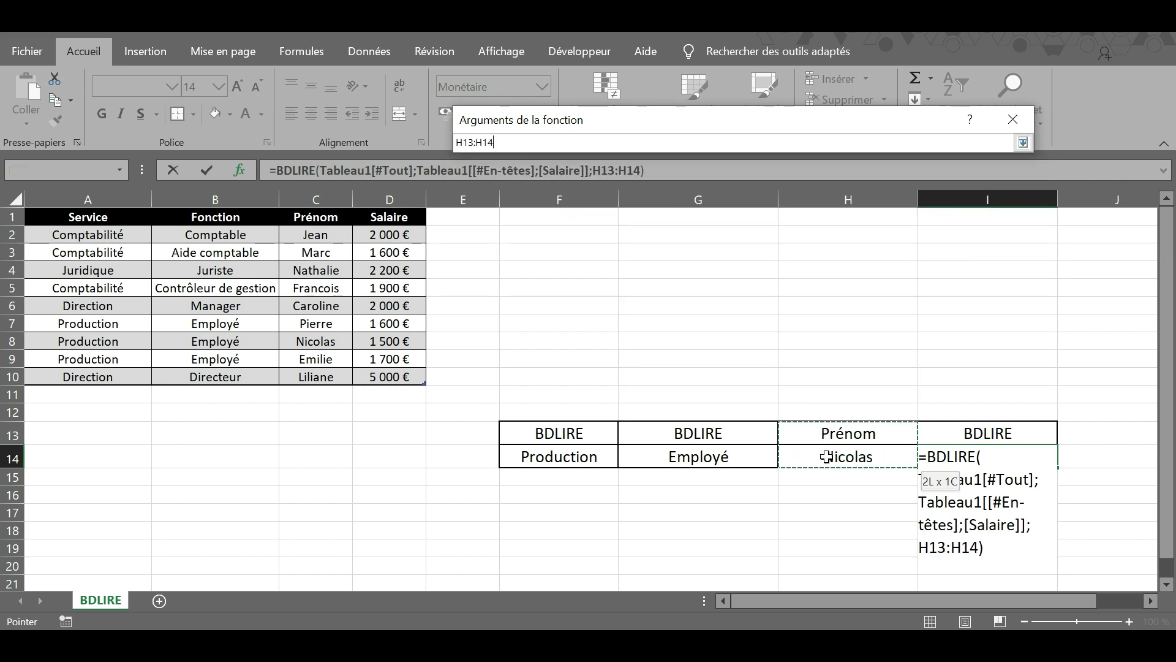
{"action": "key", "text": "Return"}
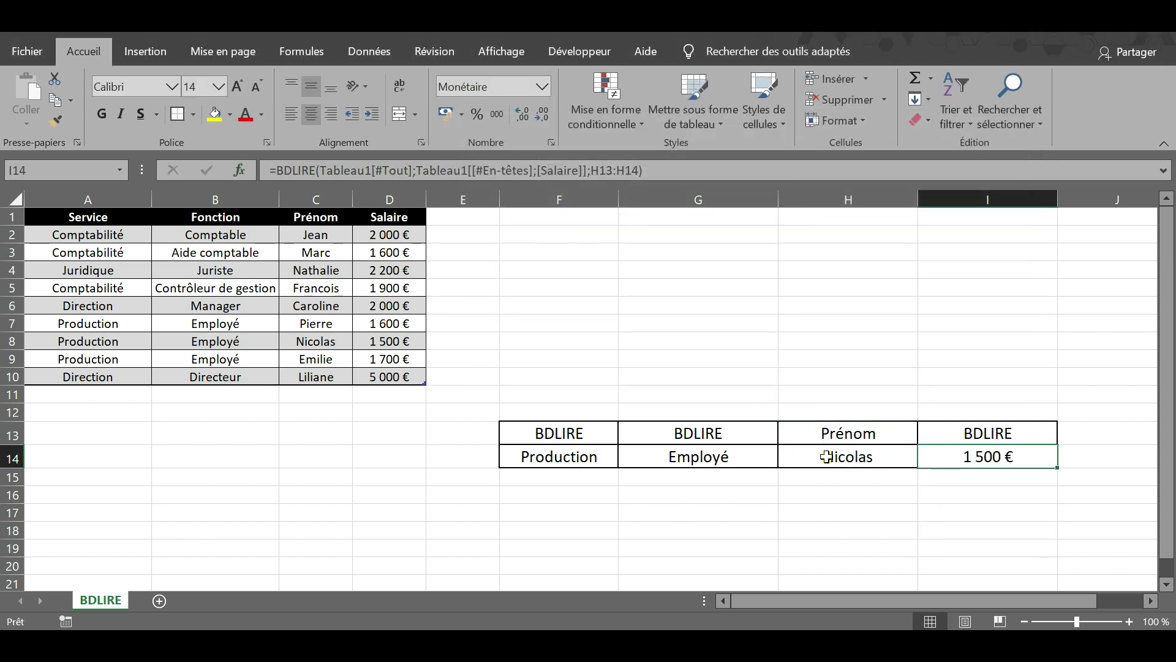
- Test the three BDLIRE formulas with the fourth and the last entries of the Prénom list in H14, and select I14
{"action": "left_click", "coordinate": [890, 458]}
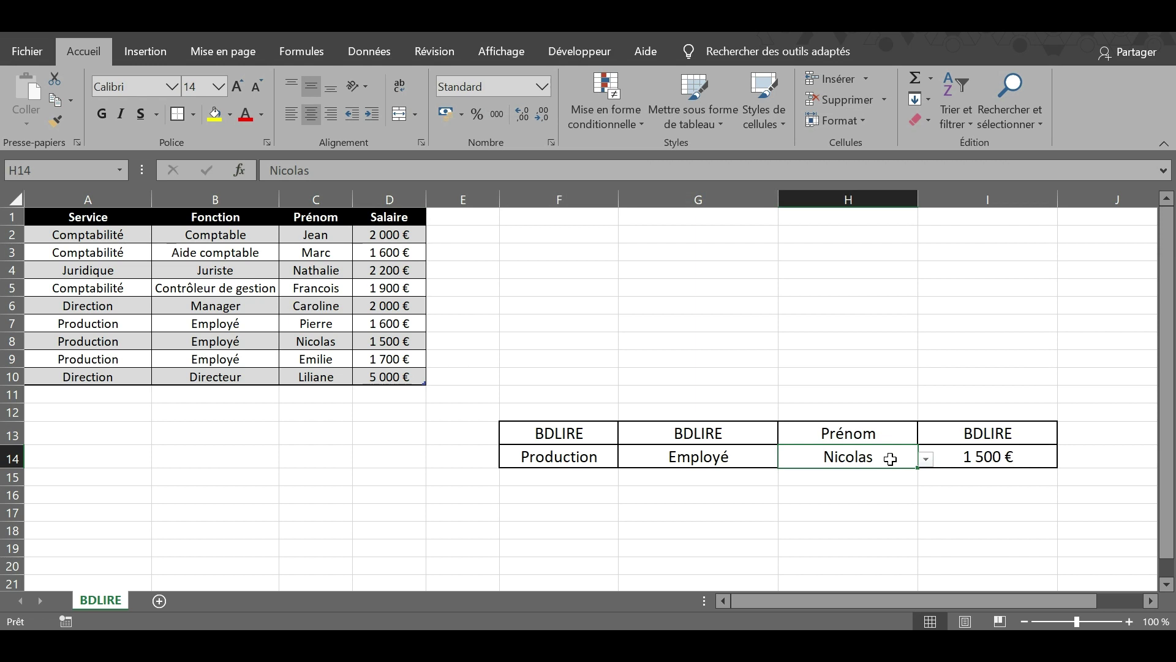
{"action": "left_click", "coordinate": [925, 458]}
{"action": "left_click", "coordinate": [831, 506]}
{"action": "left_click", "coordinate": [927, 459]}
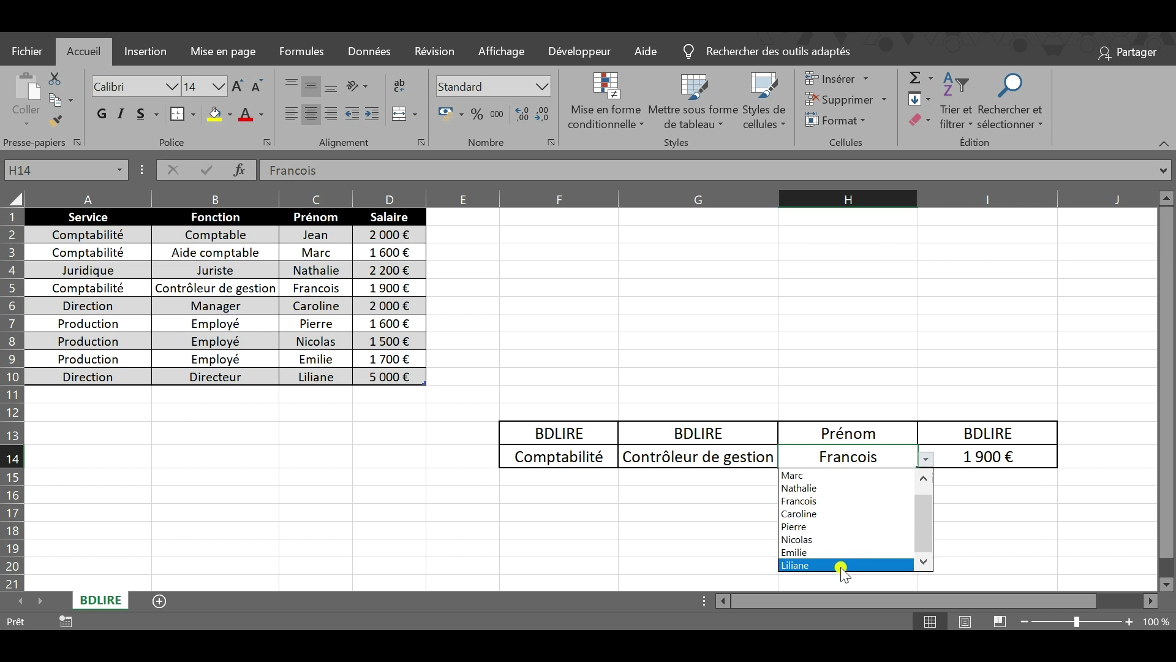
{"action": "key", "text": "Escape"}
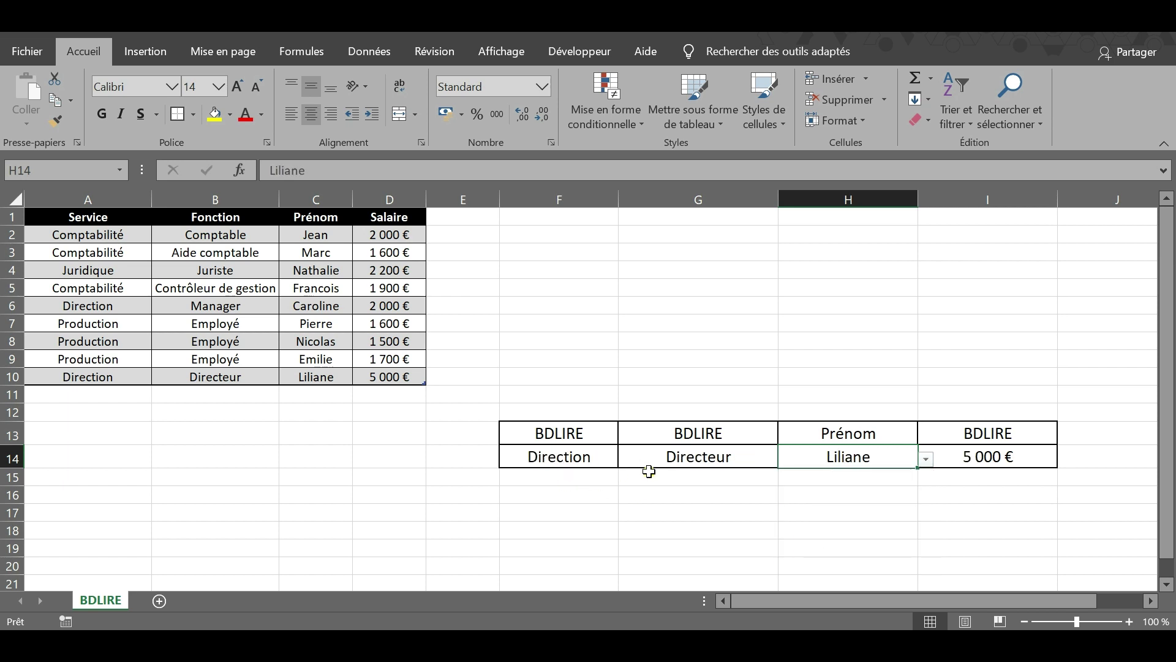
{"action": "left_click", "coordinate": [970, 454]}
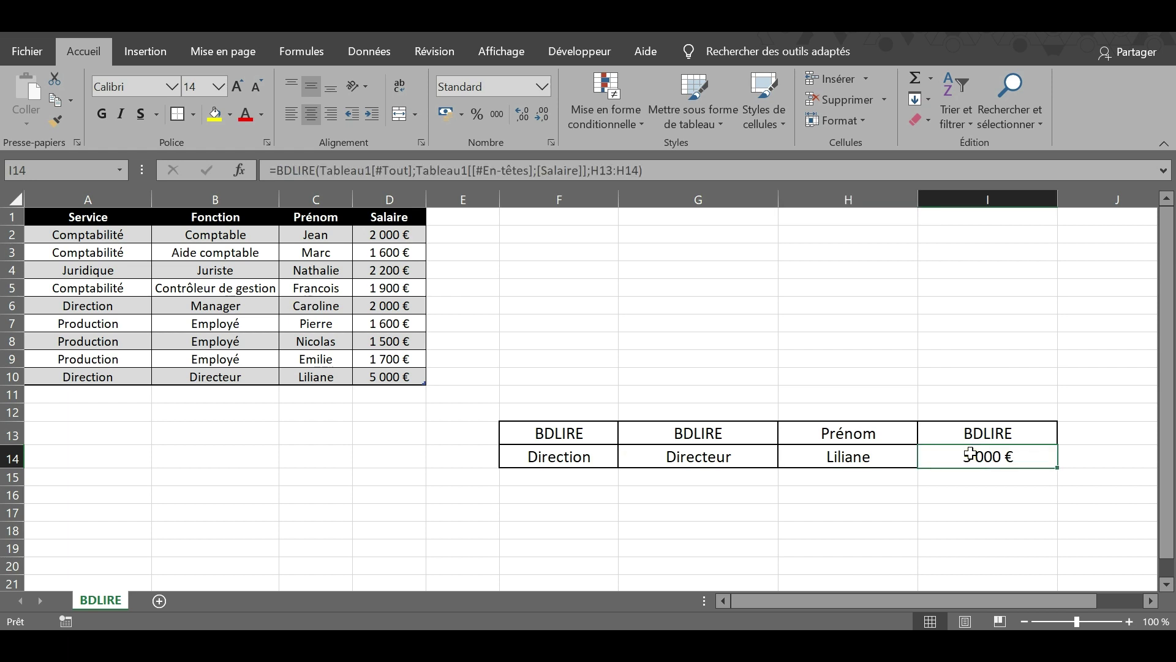